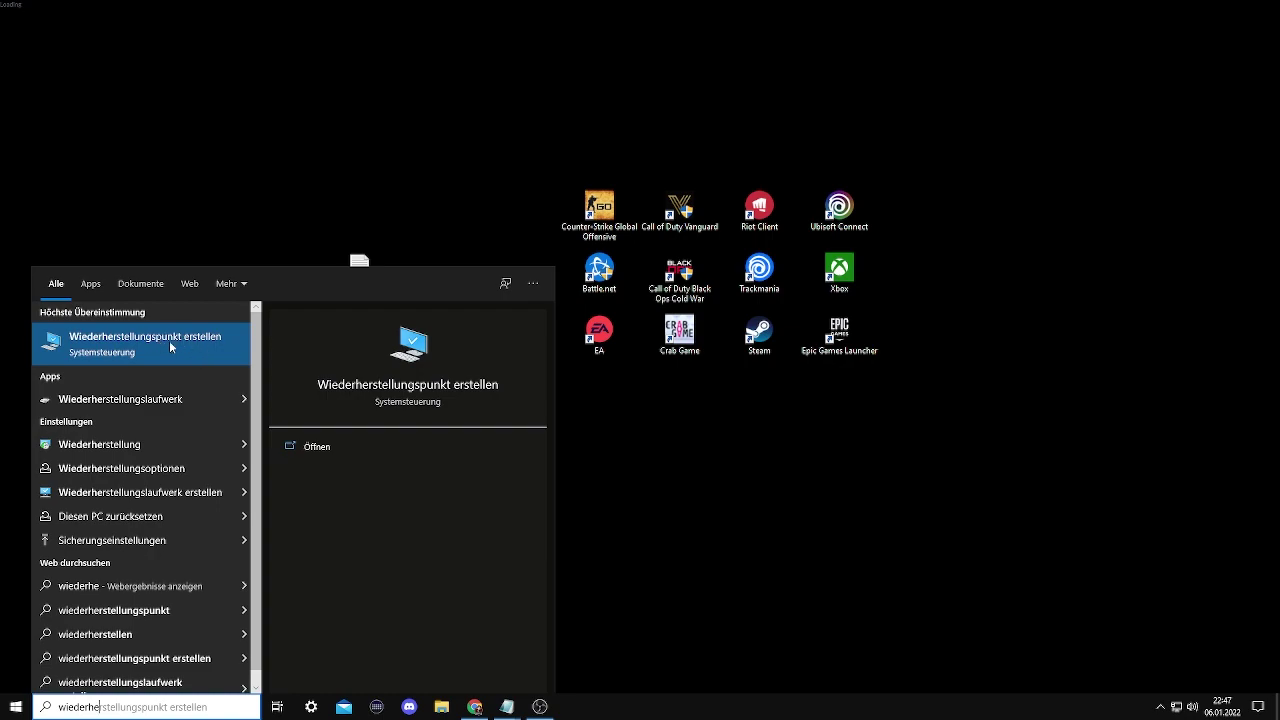
Open the restore point settings and apply system protection for drive C: with protection activated and maximum usage at 1%.
click(180, 340)
drag(192, 79, 377, 79)
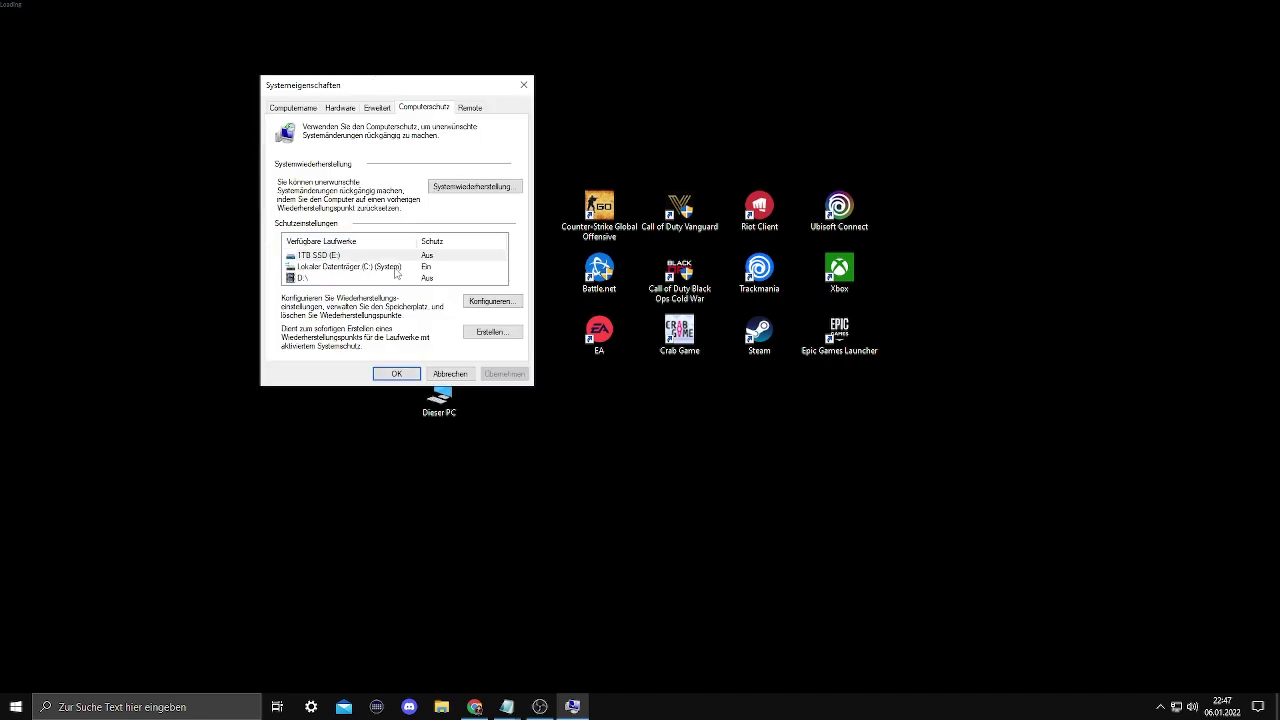
click(396, 268)
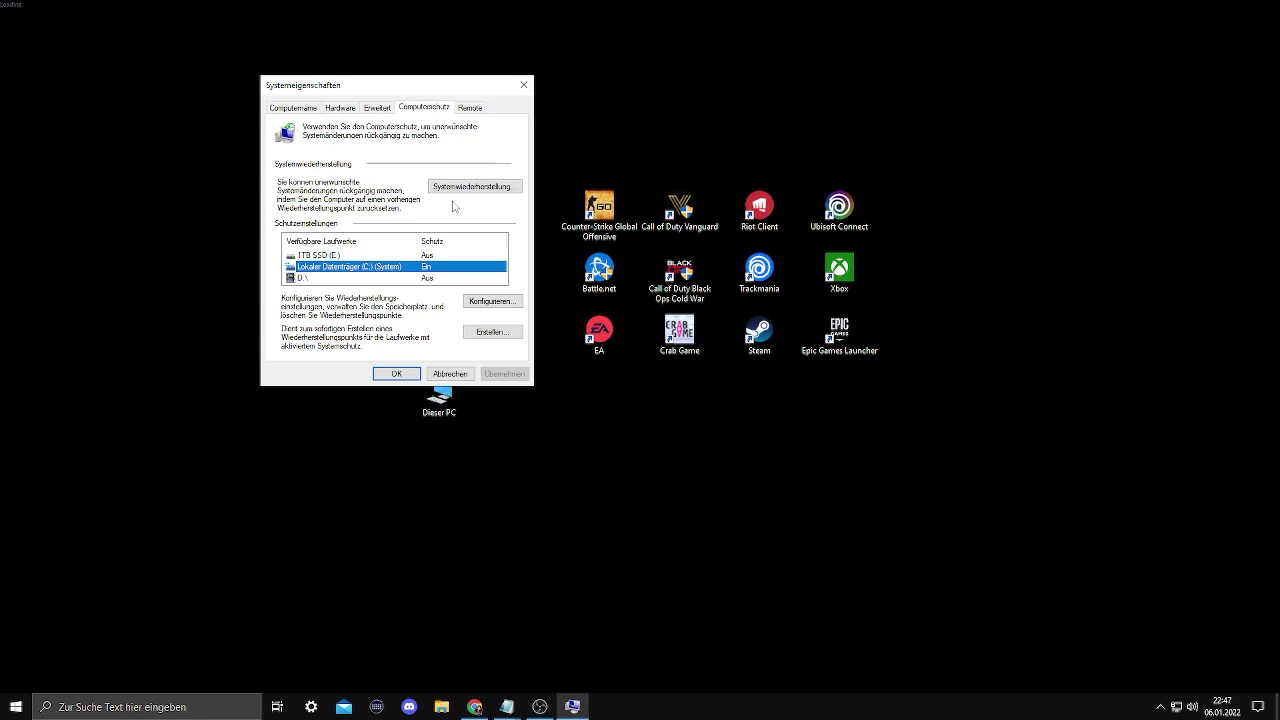
click(492, 302)
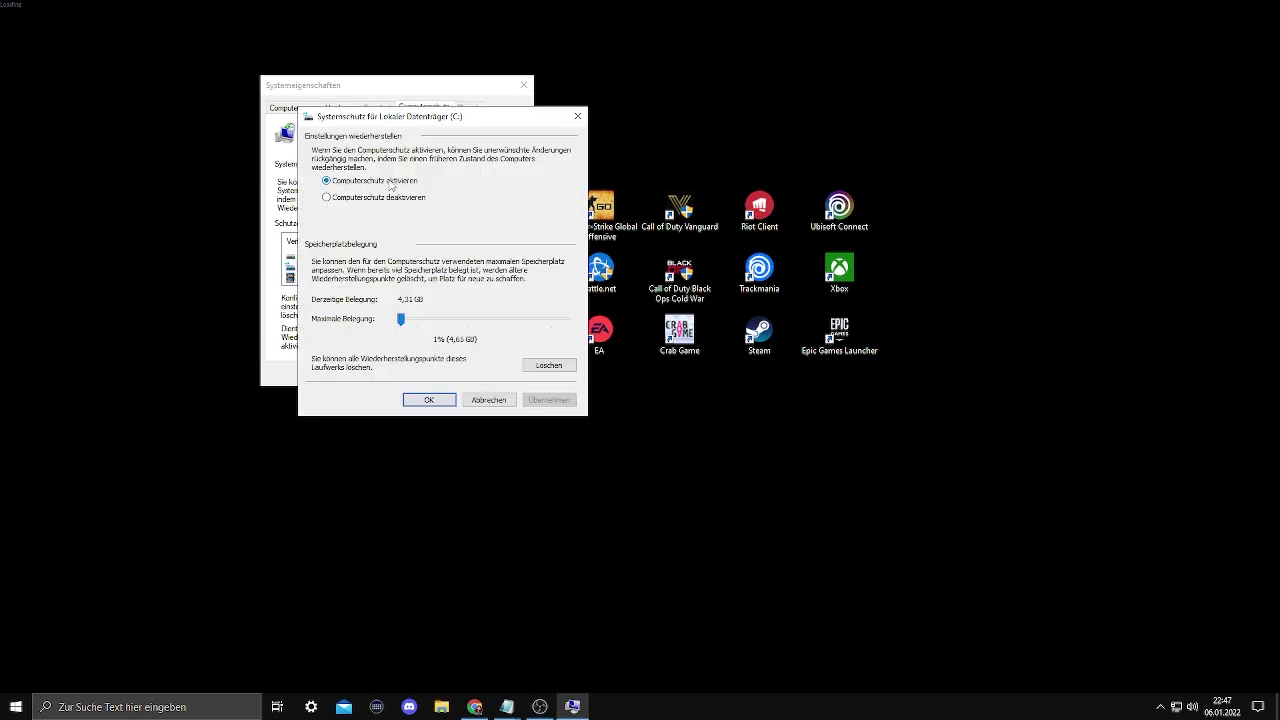
click(401, 322)
click(557, 399)
click(432, 400)
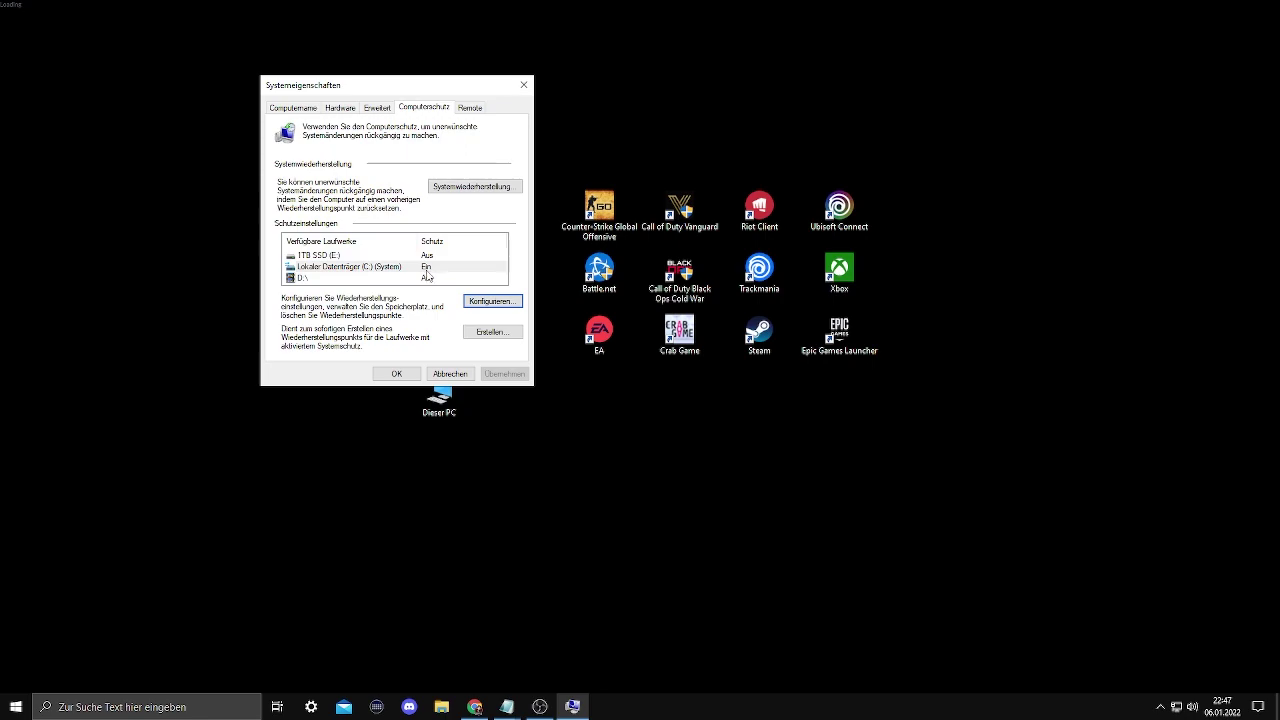
click(399, 375)
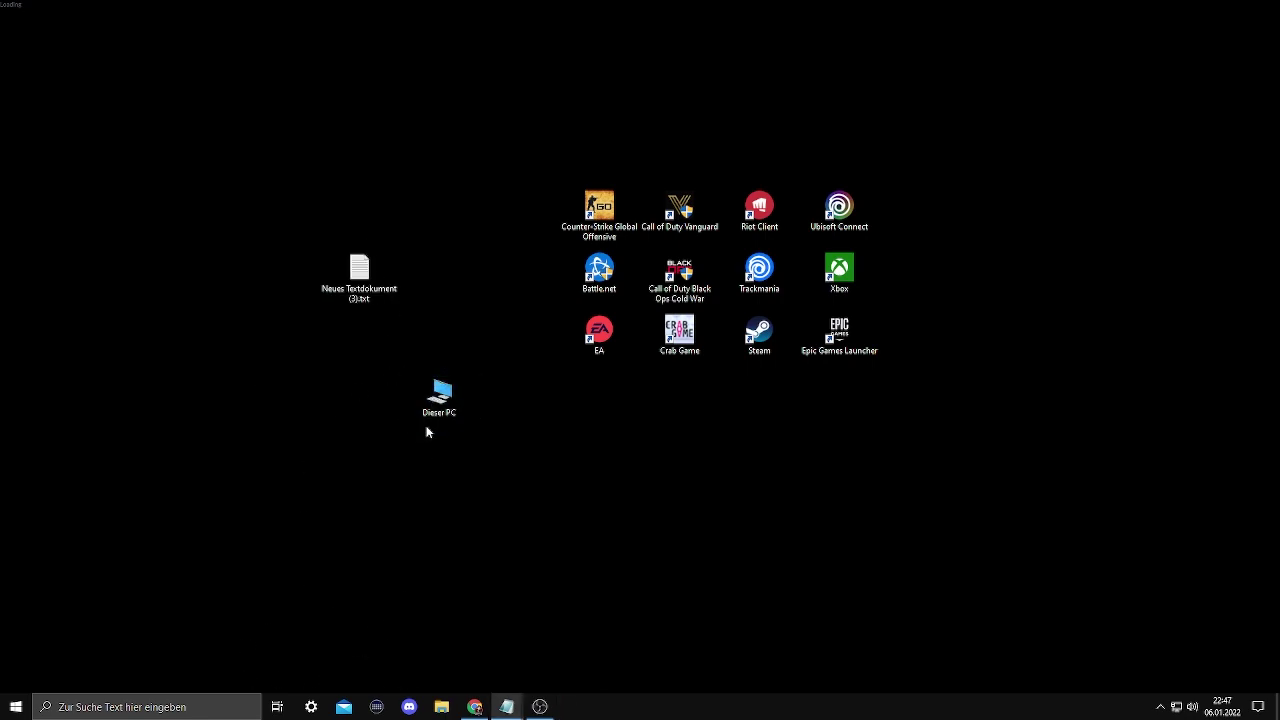
Open the performance options through the advanced system settings in the properties of Dieser PC.
right_click(450, 398)
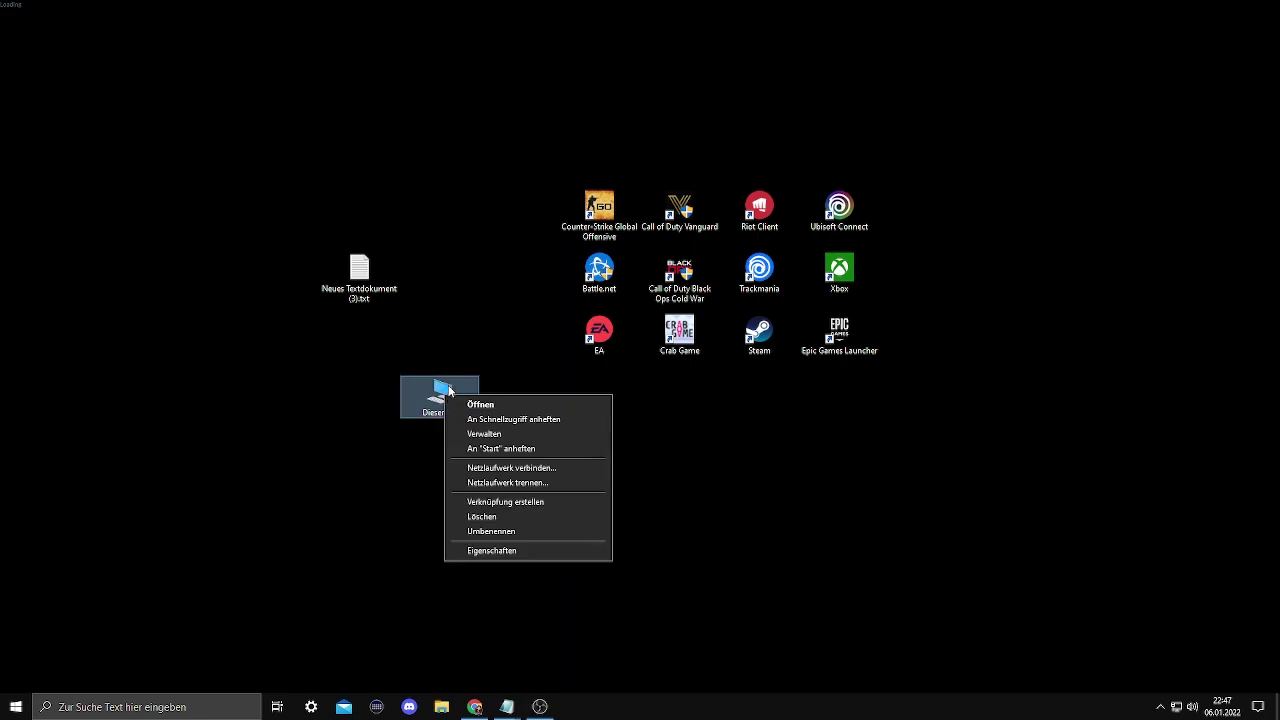
click(498, 552)
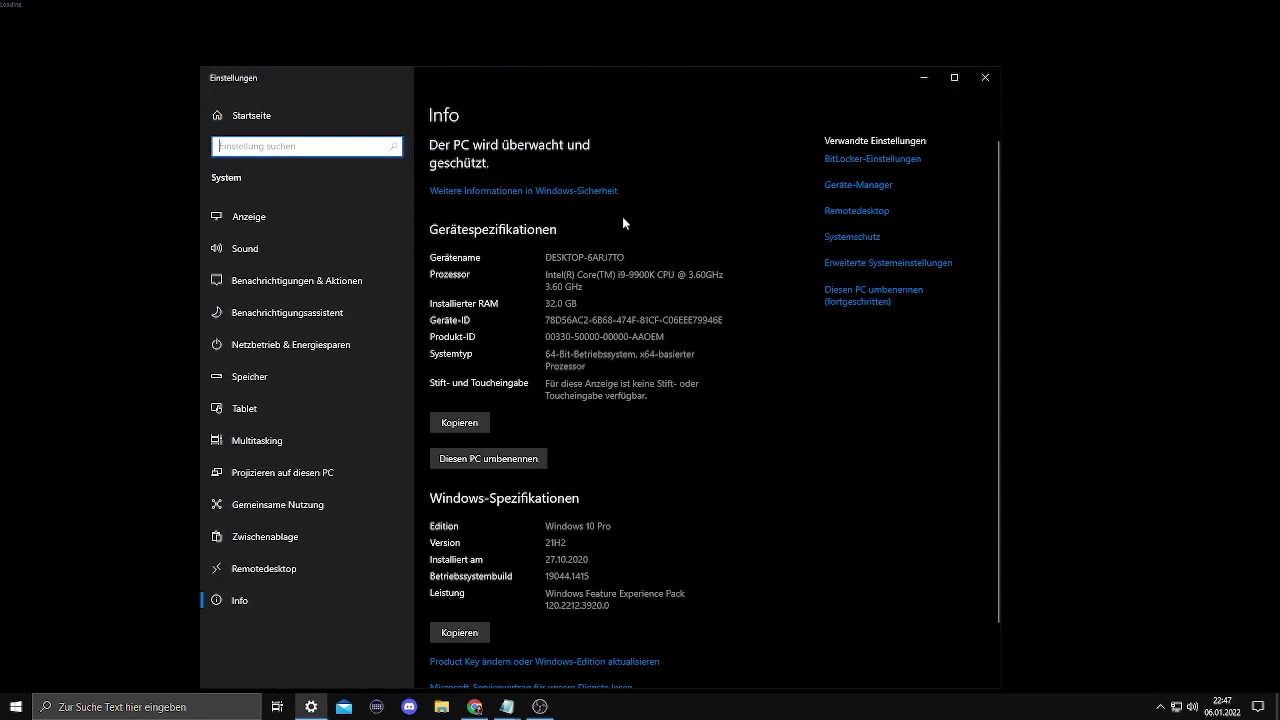
click(890, 265)
click(898, 267)
drag(278, 97, 674, 96)
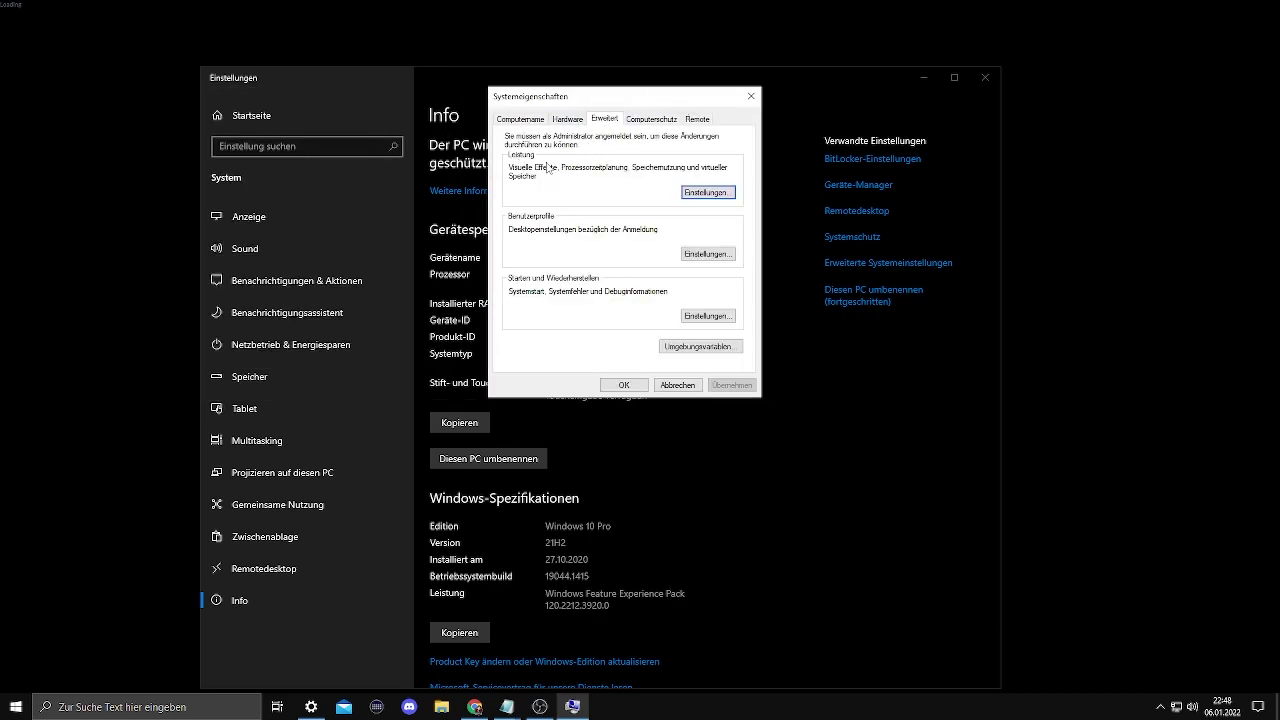
click(708, 193)
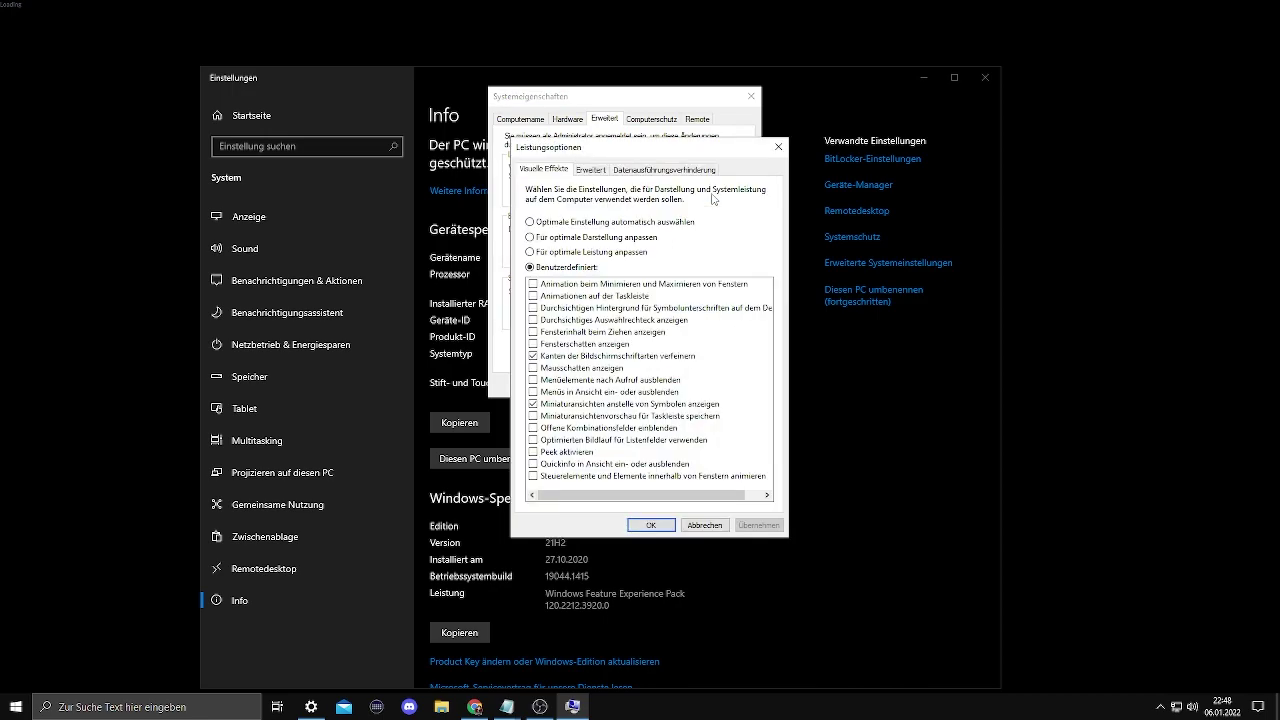
Adjust visual effects for best performance, keeping only smoothed screen font edges and thumbnails instead of icons enabled, and apply the settings.
click(604, 253)
click(652, 357)
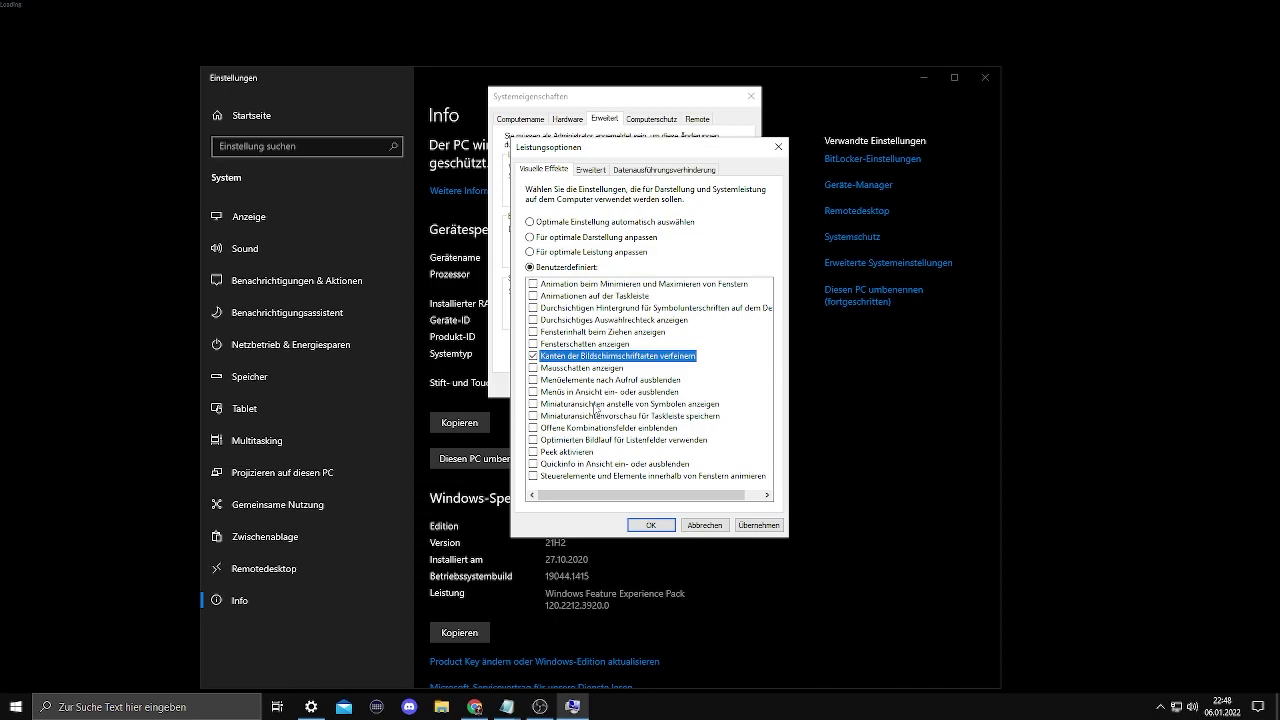
click(596, 405)
click(758, 524)
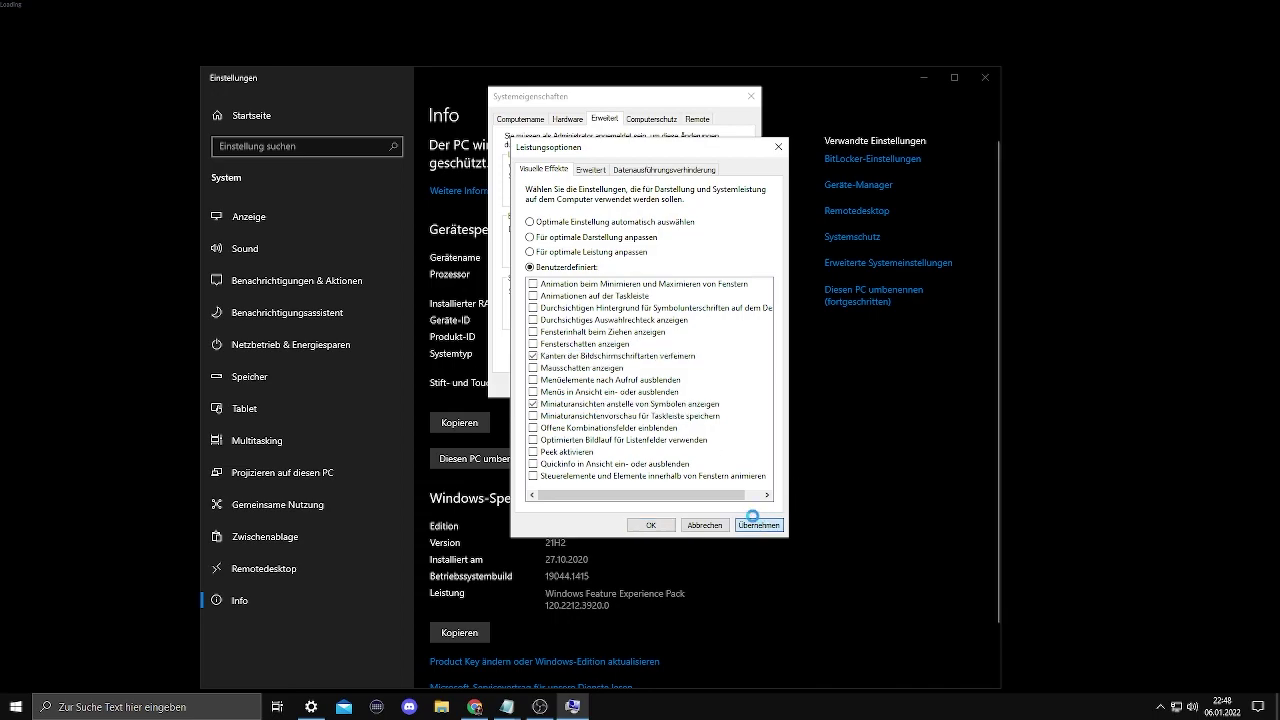
click(651, 525)
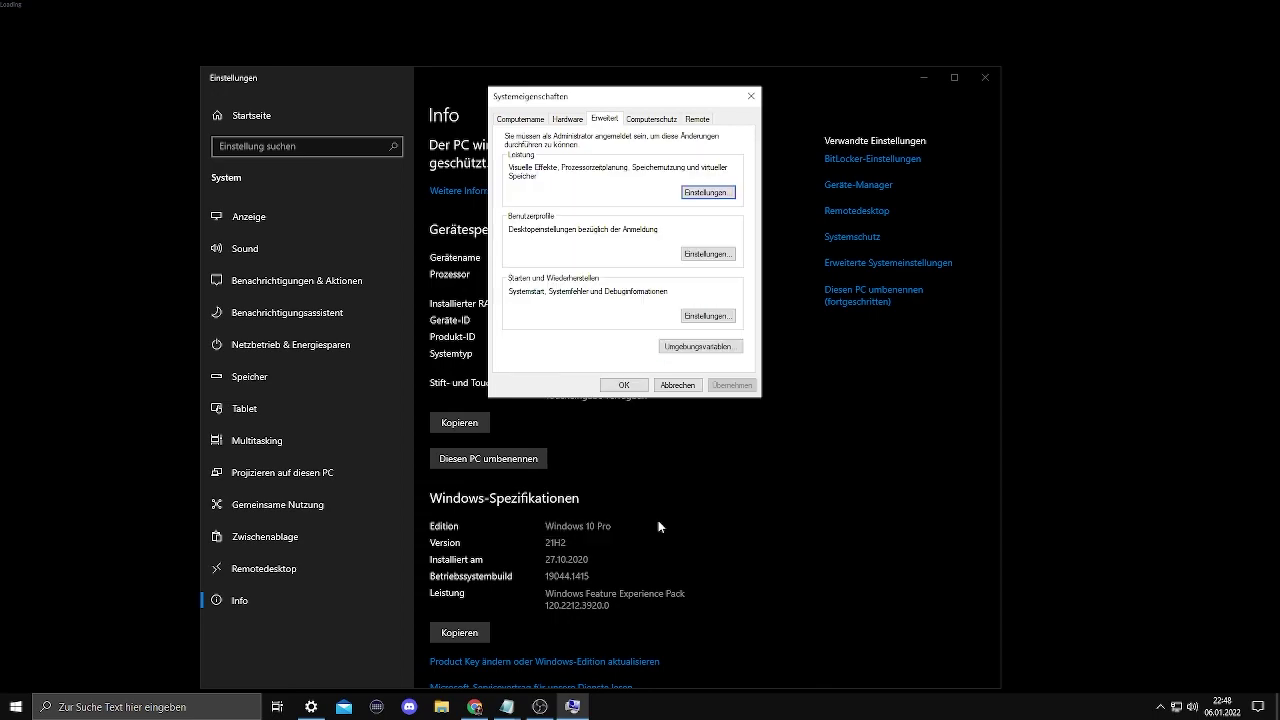
click(638, 384)
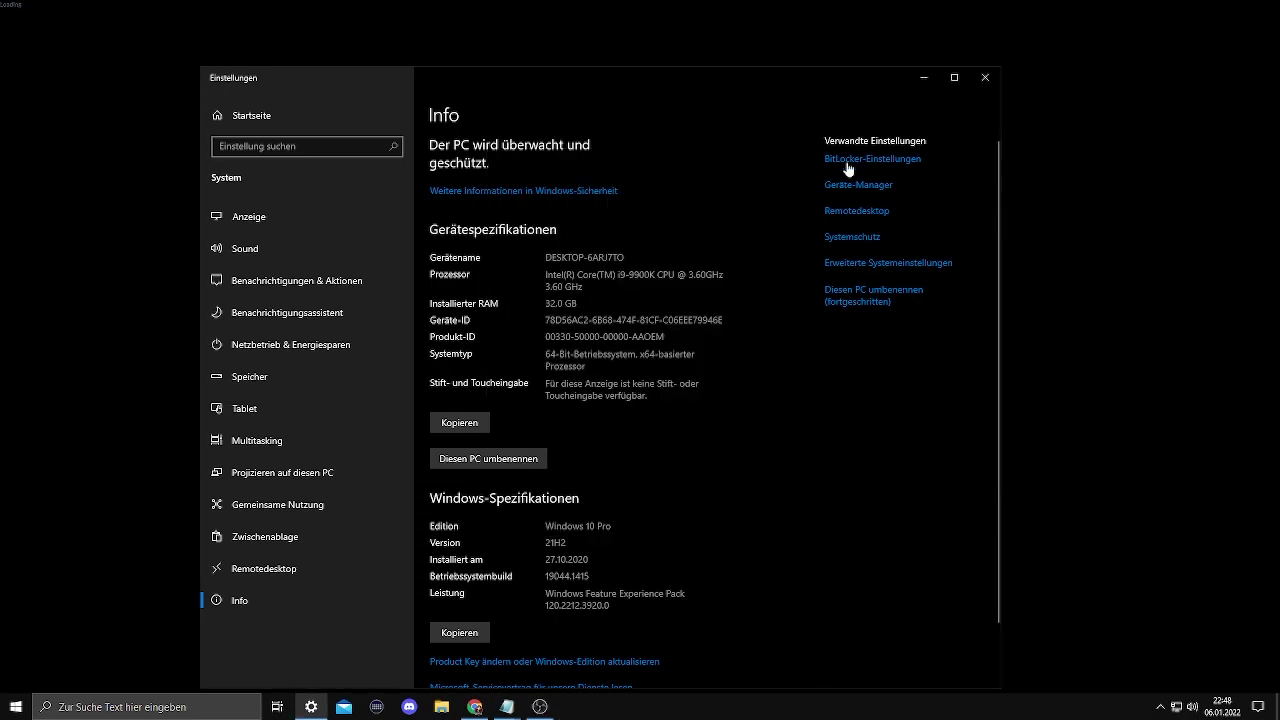
click(985, 82)
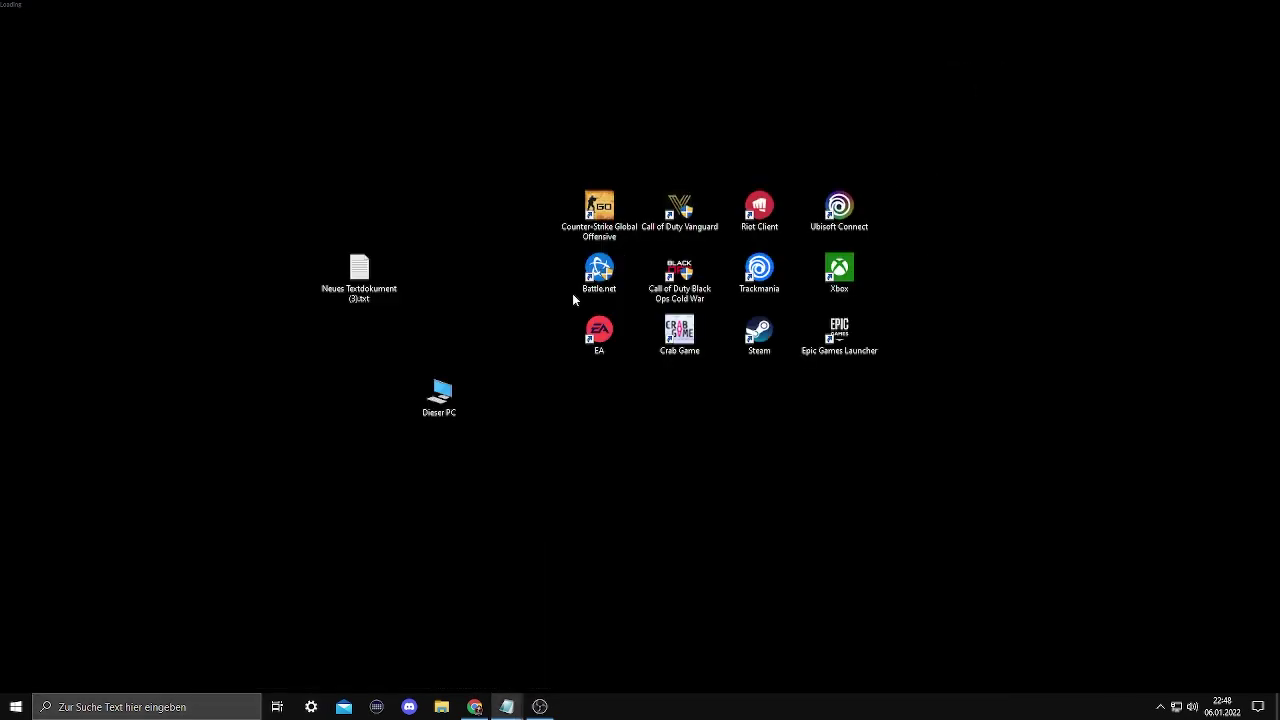
Check which power plan is selected in the Energieoptionen of the Systemsteuerung, and close the window.
click(162, 710)
text(syste)
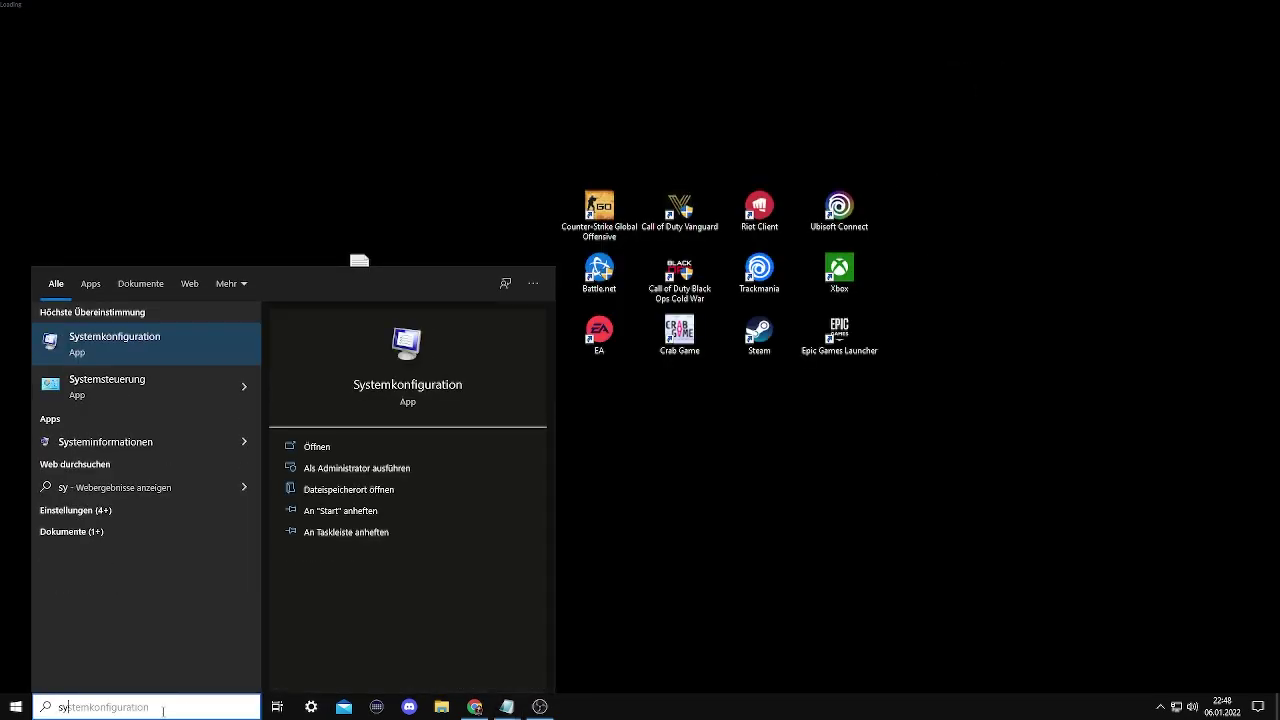
click(155, 390)
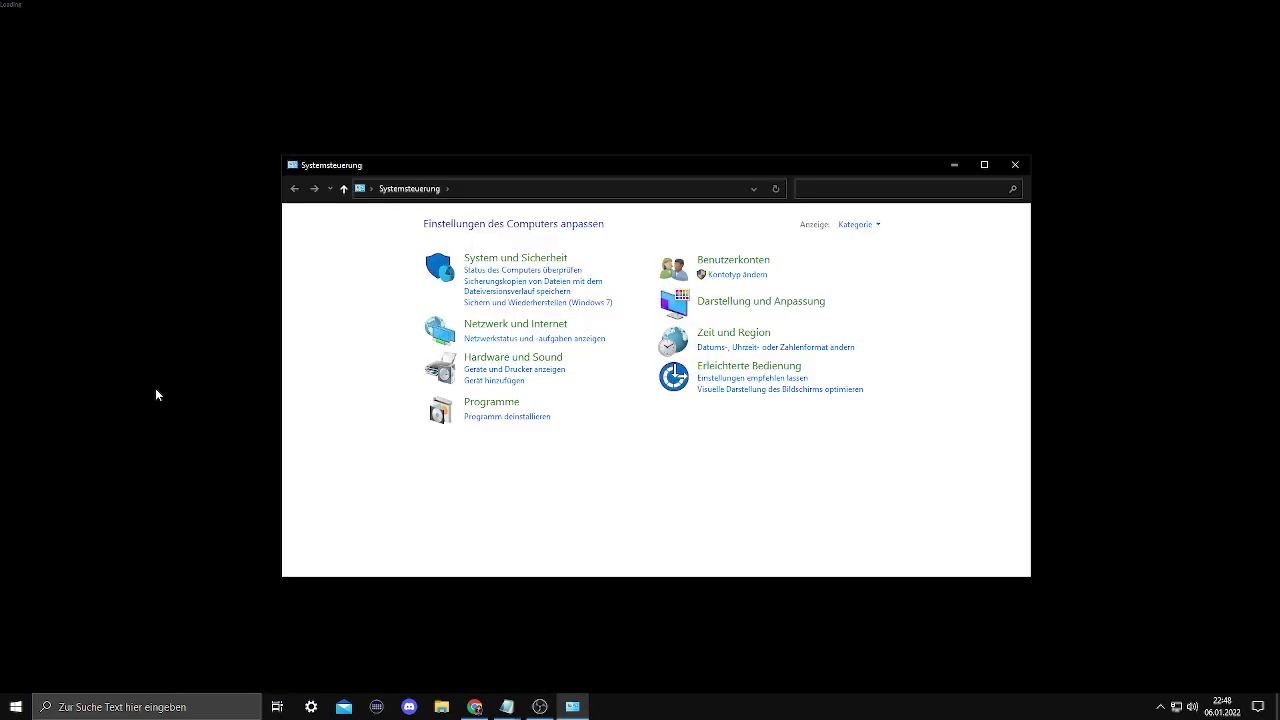
click(543, 259)
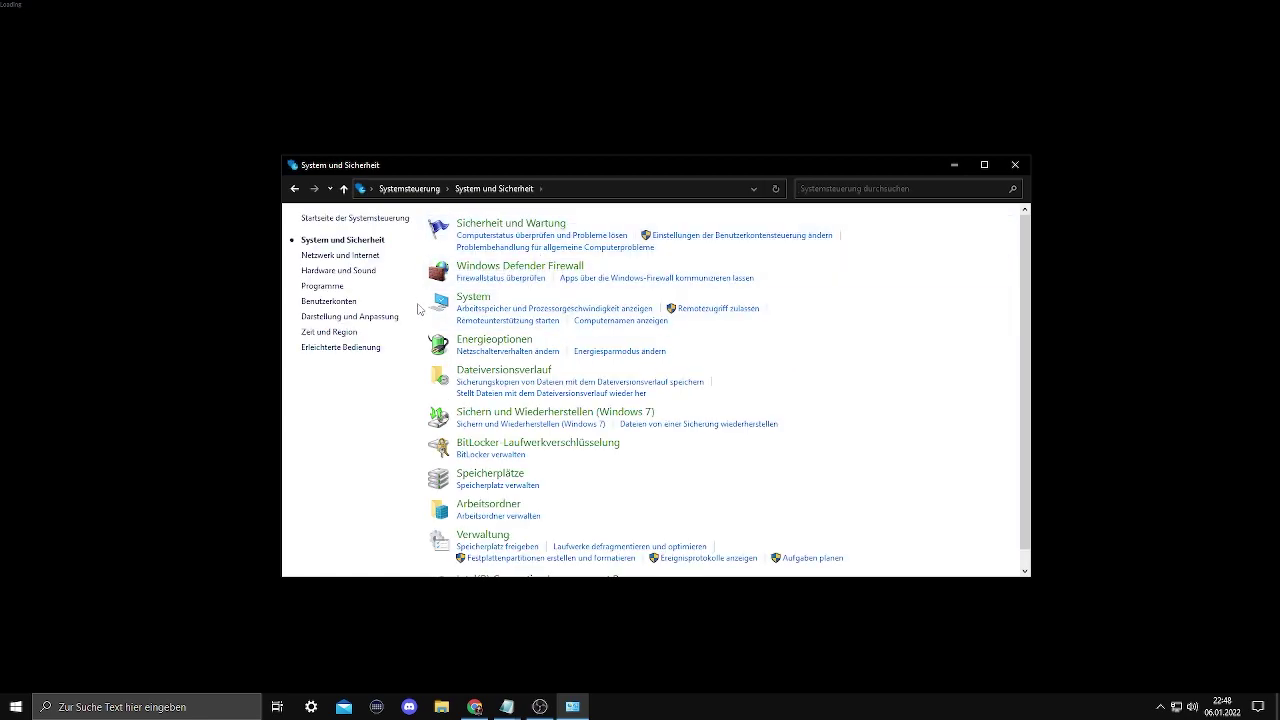
click(500, 342)
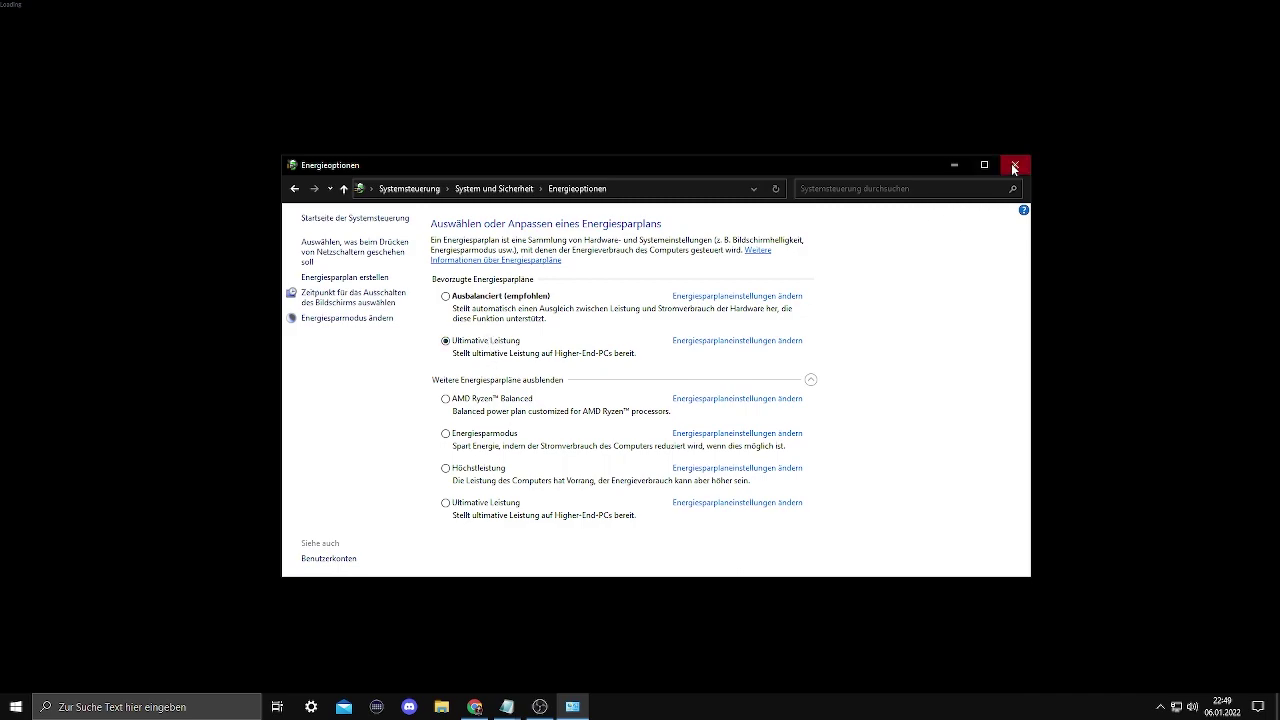
click(1014, 169)
Open the Benachrichtigungen & Aktionen page of the Windows system settings.
click(313, 708)
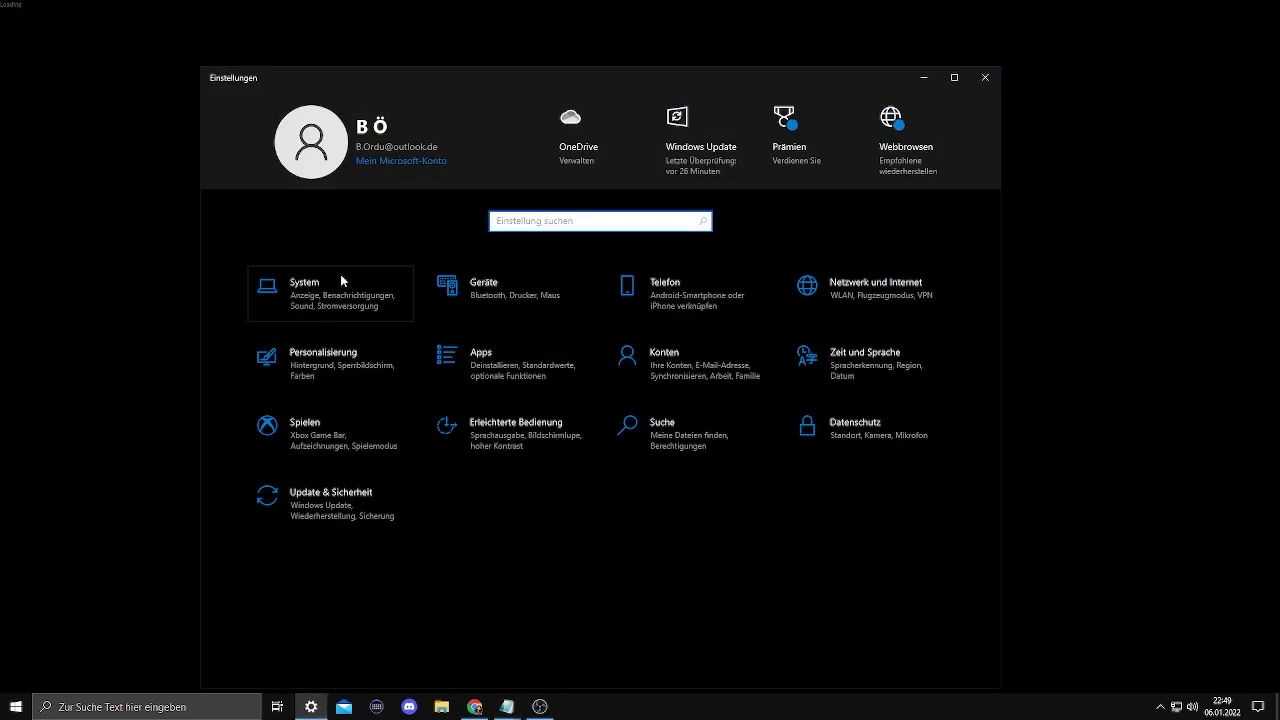
click(341, 281)
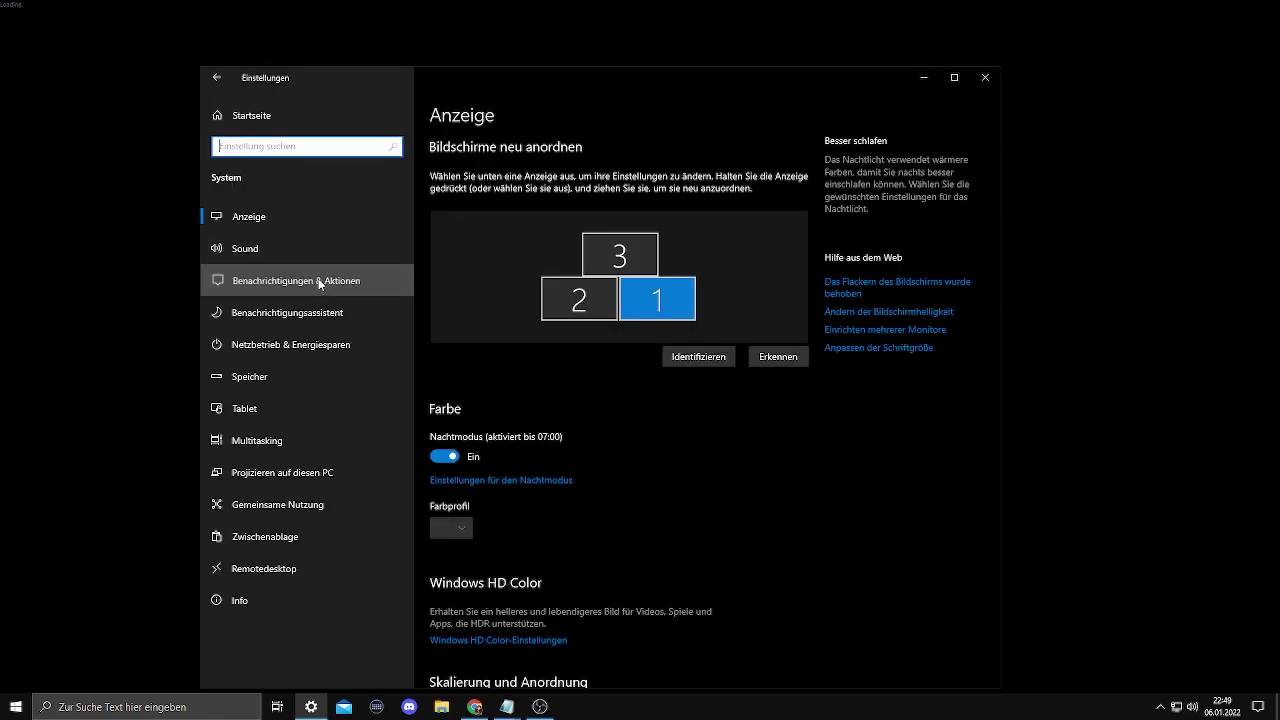
click(318, 280)
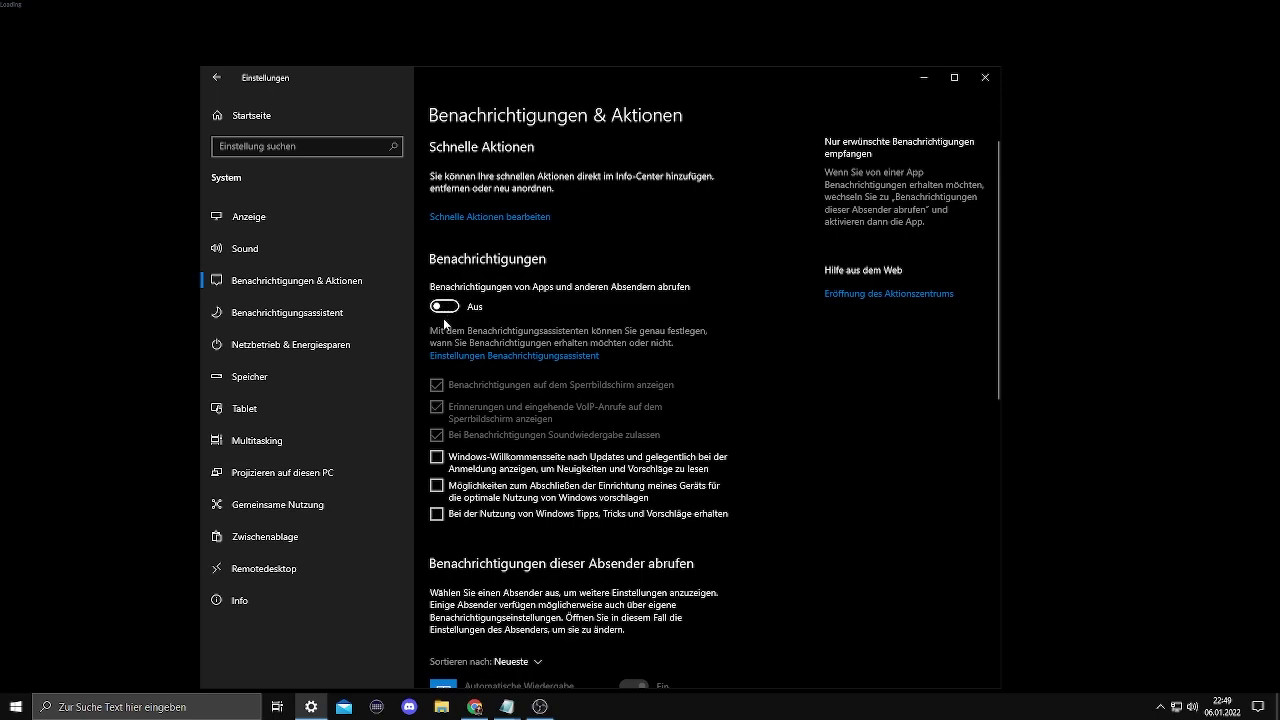
scroll(445, 318, down, 3)
scroll(454, 273, up, 3)
Toggle notifications from apps and other senders on and back off, and look through the sender list.
click(452, 308)
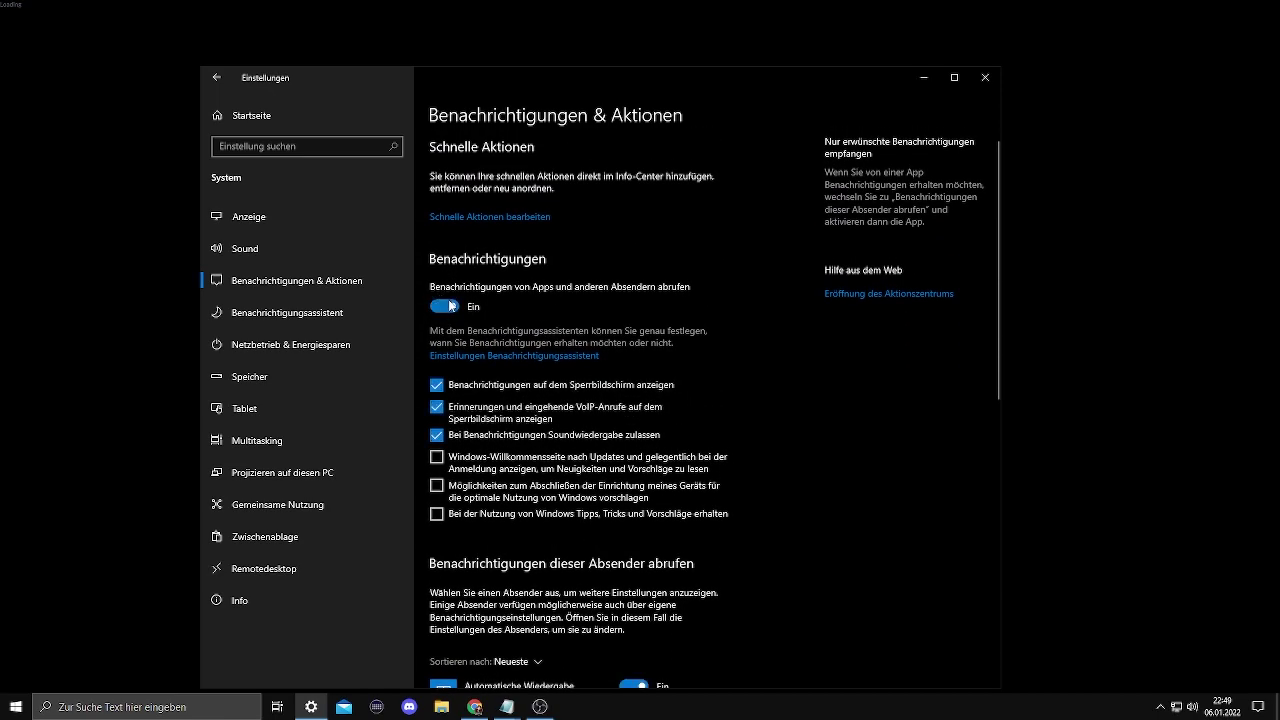
click(452, 307)
scroll(458, 445, down, 5)
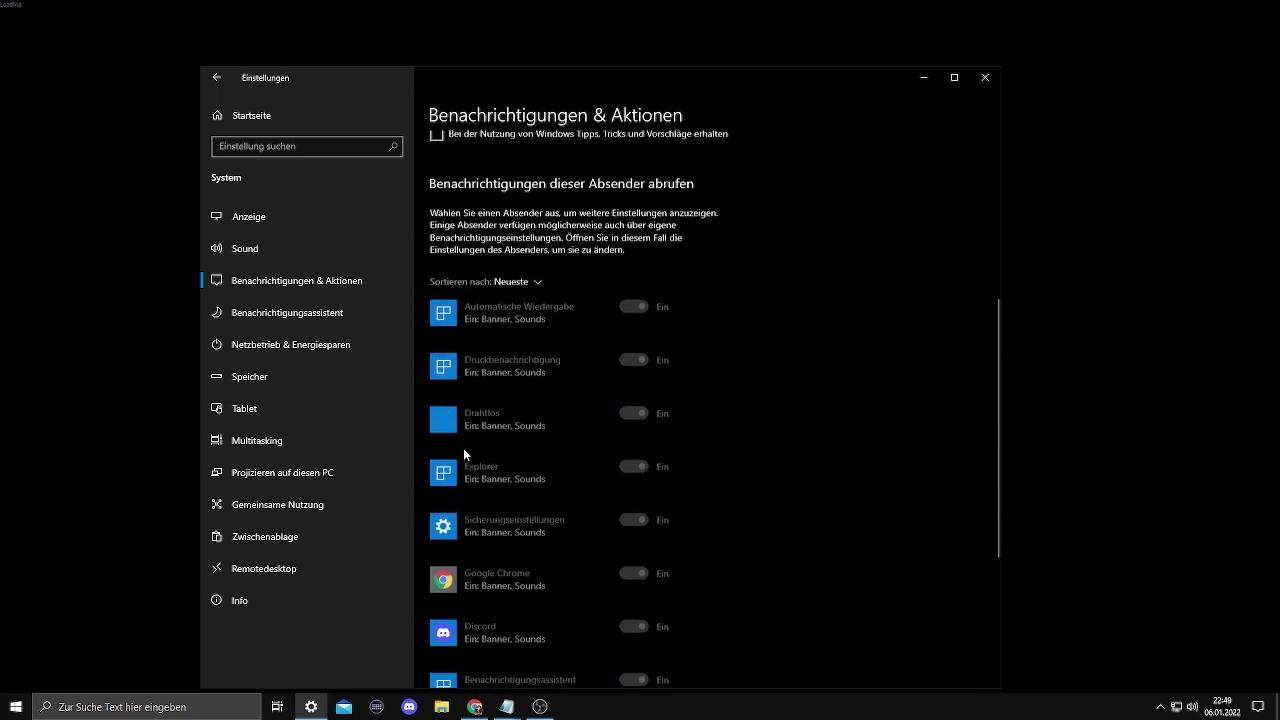
scroll(498, 337, down, 2)
scroll(477, 432, up, 8)
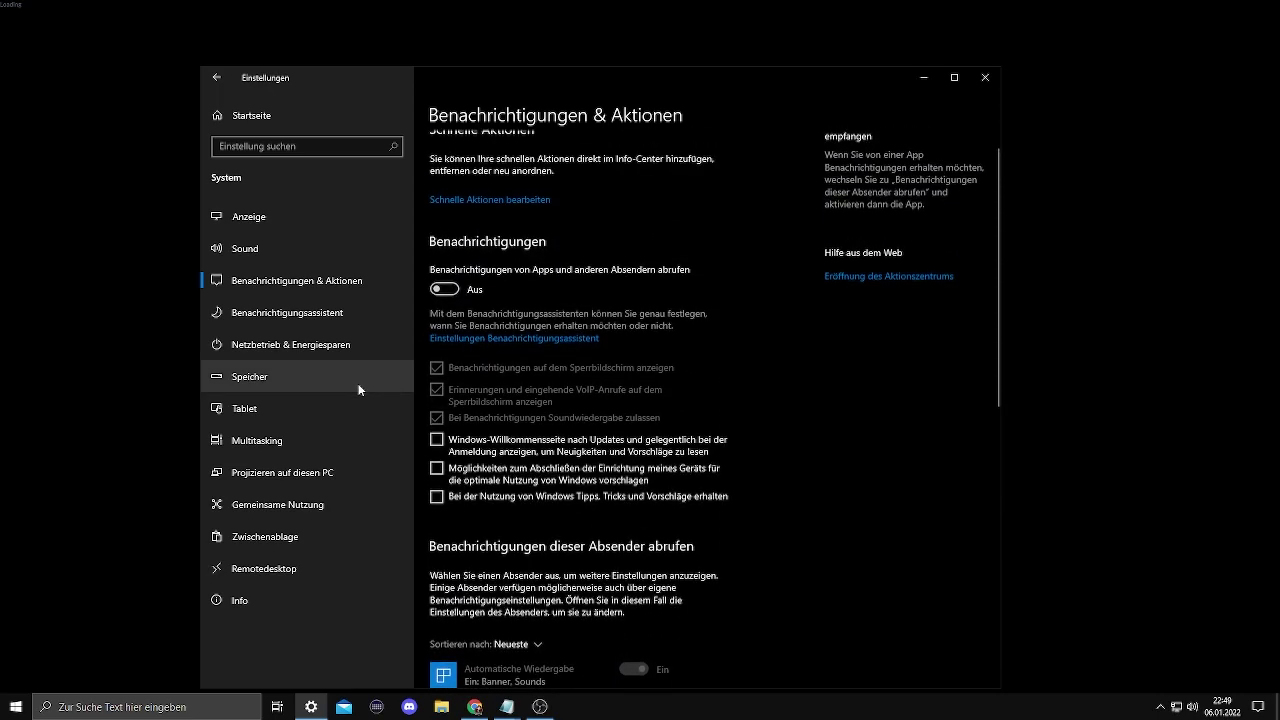
Review the Netzbetrieb & Energiesparen, Benachrichtigungsassistent and Tablet settings.
click(325, 343)
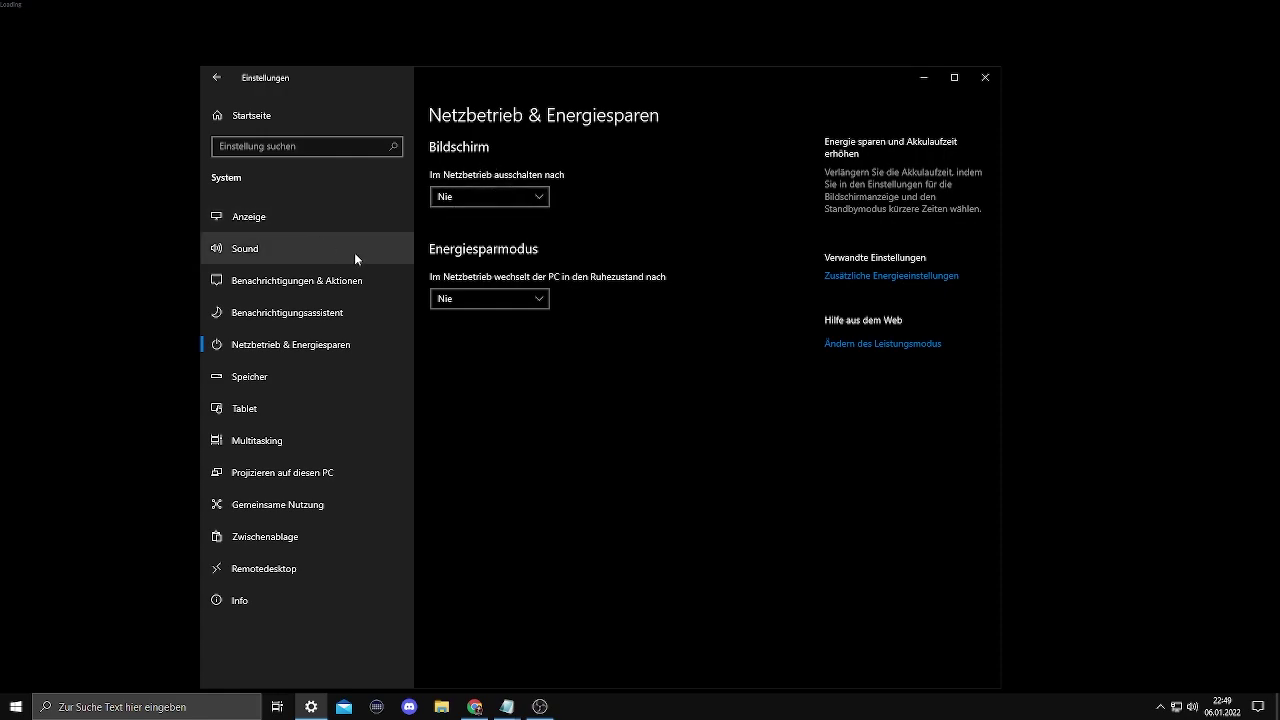
click(346, 314)
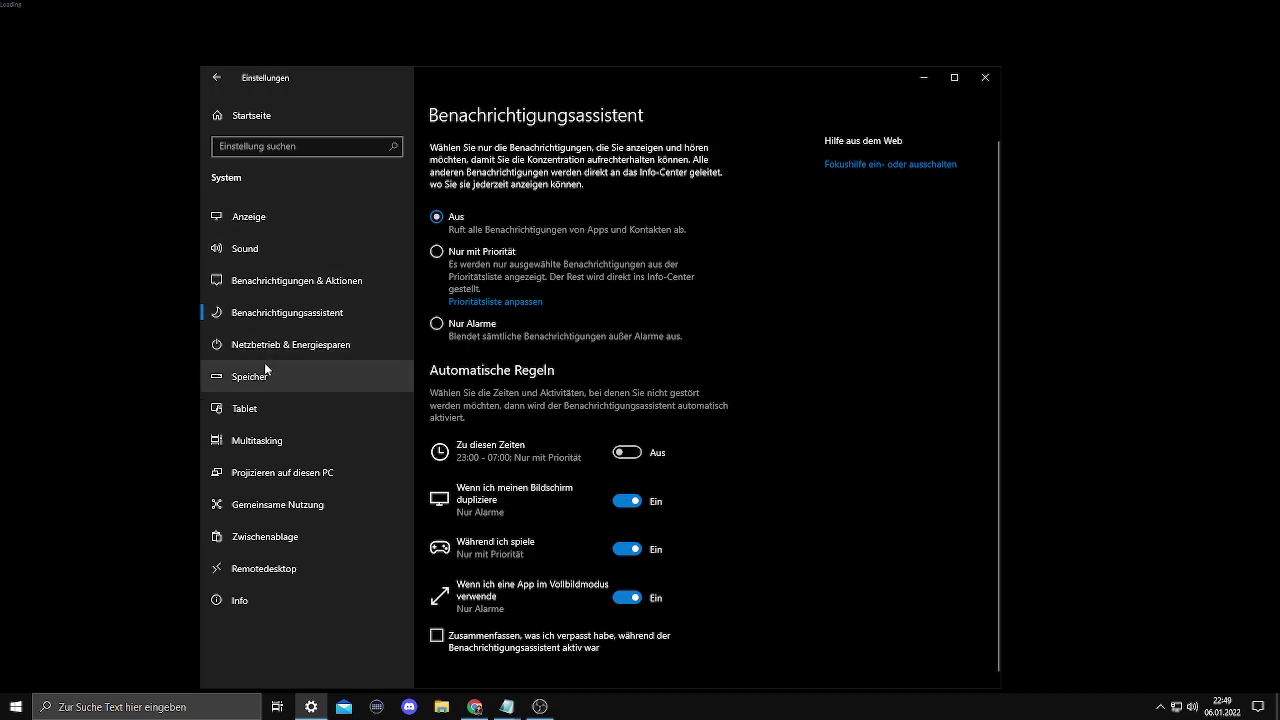
click(276, 402)
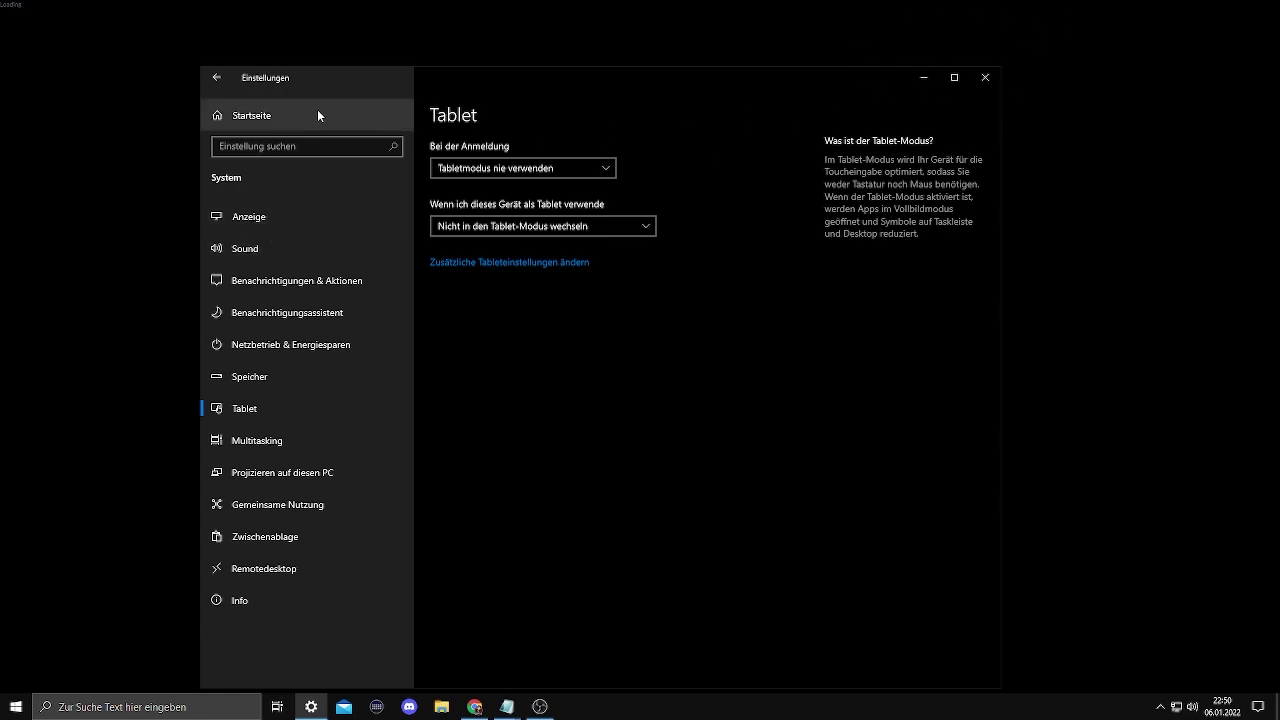
Review the Autostart list in the Apps settings to check which apps launch at sign-in.
click(256, 119)
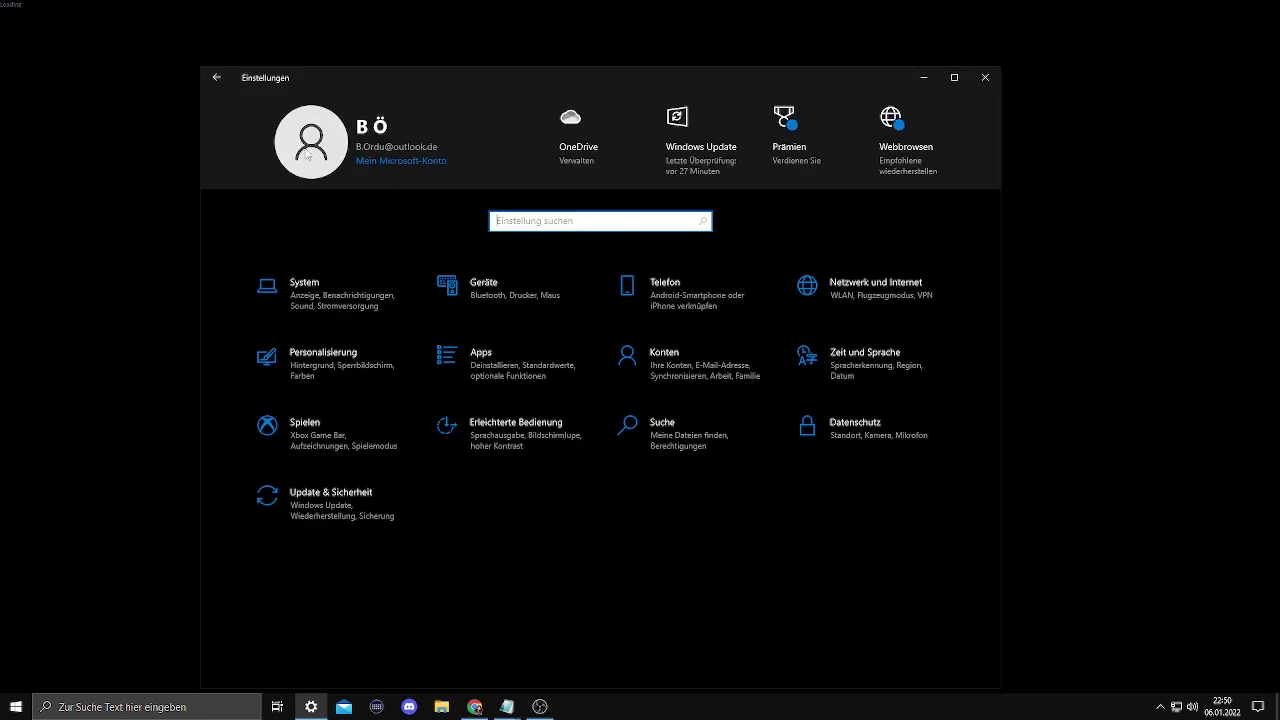
click(494, 368)
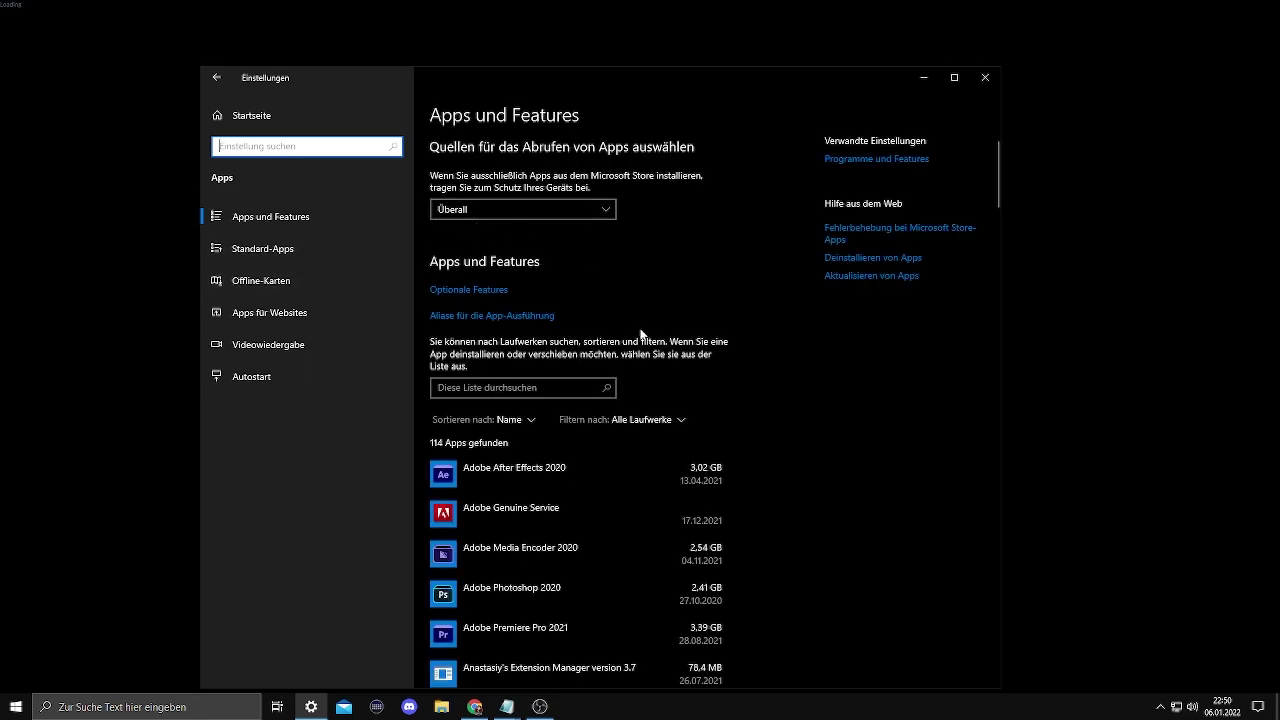
click(280, 370)
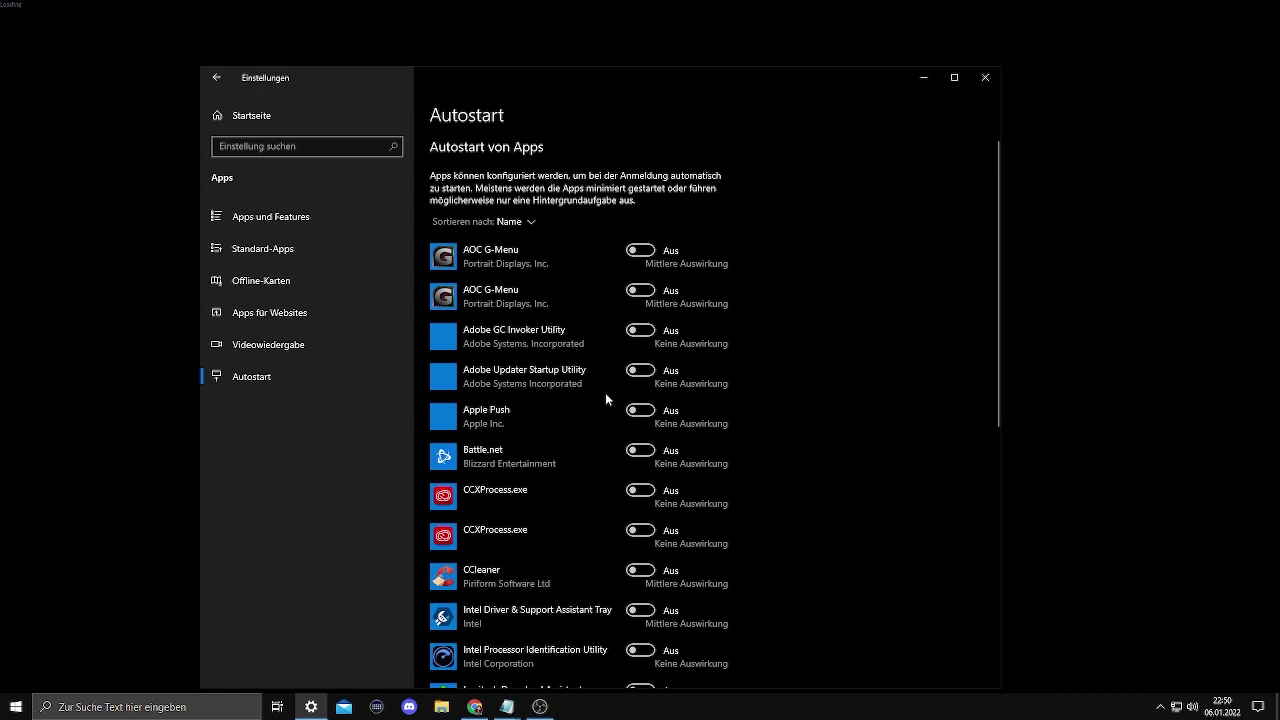
scroll(604, 398, down, 4)
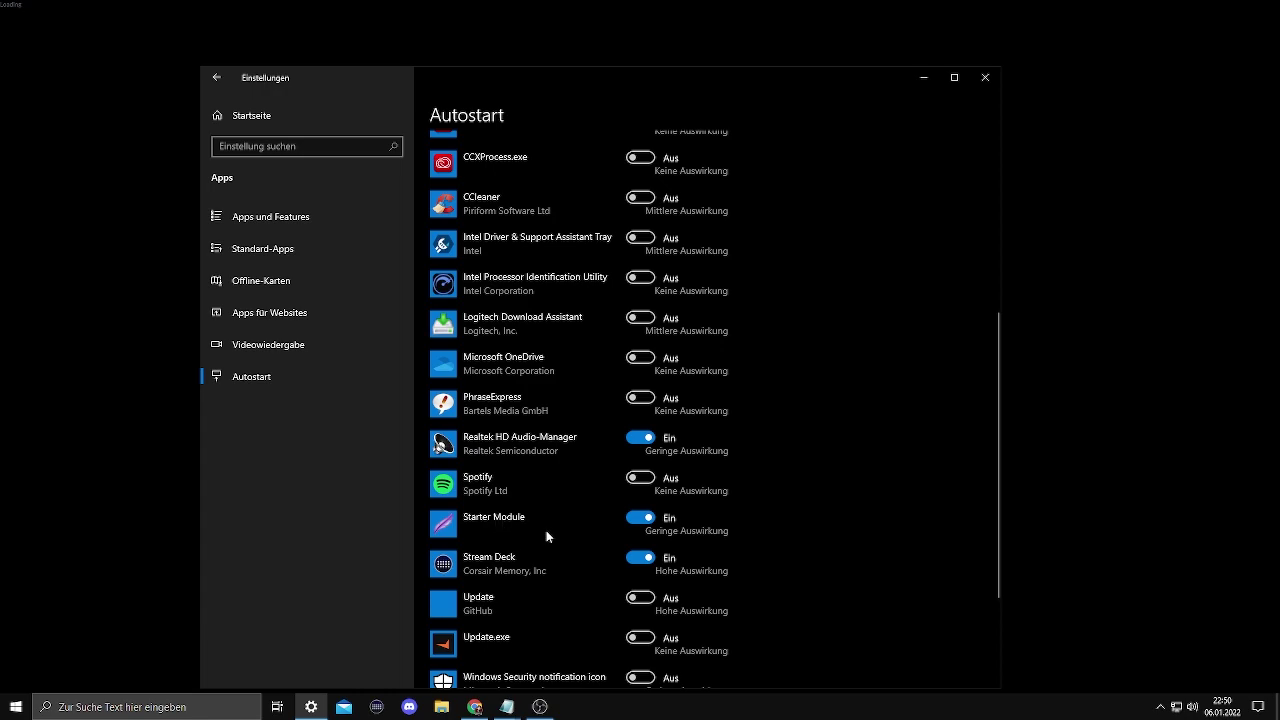
scroll(624, 551, down, 2)
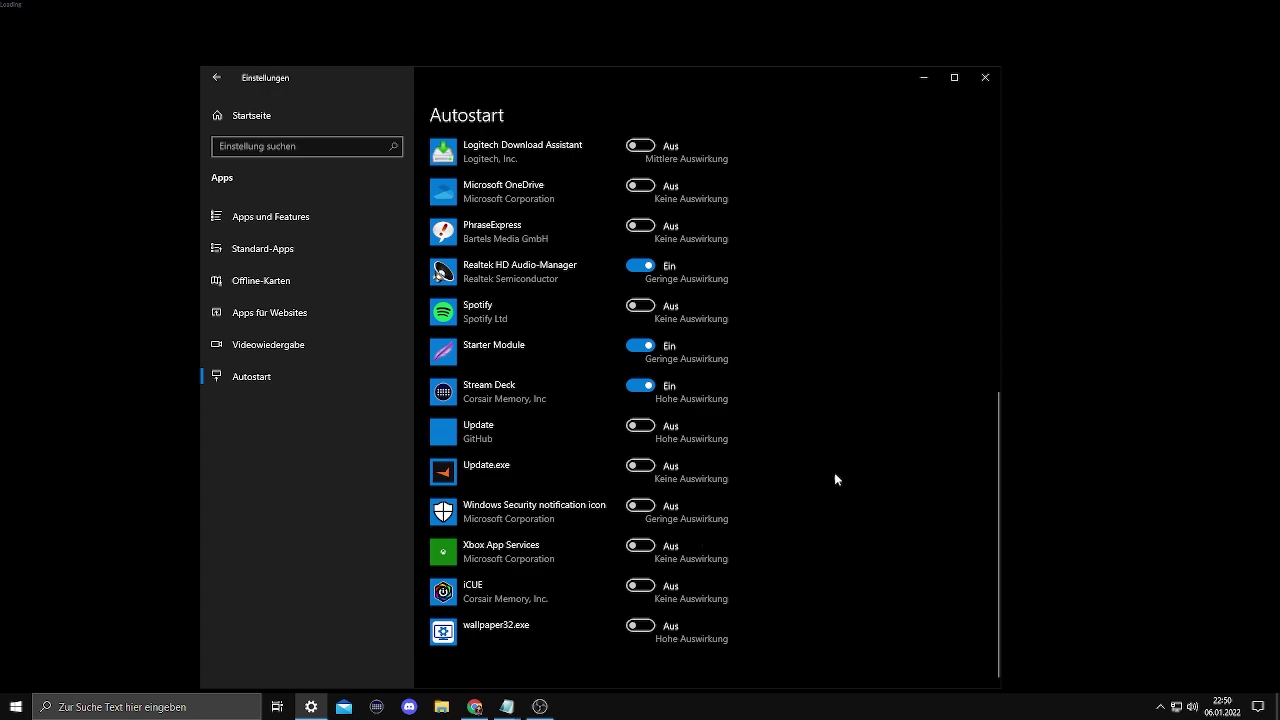
scroll(711, 463, up, 3)
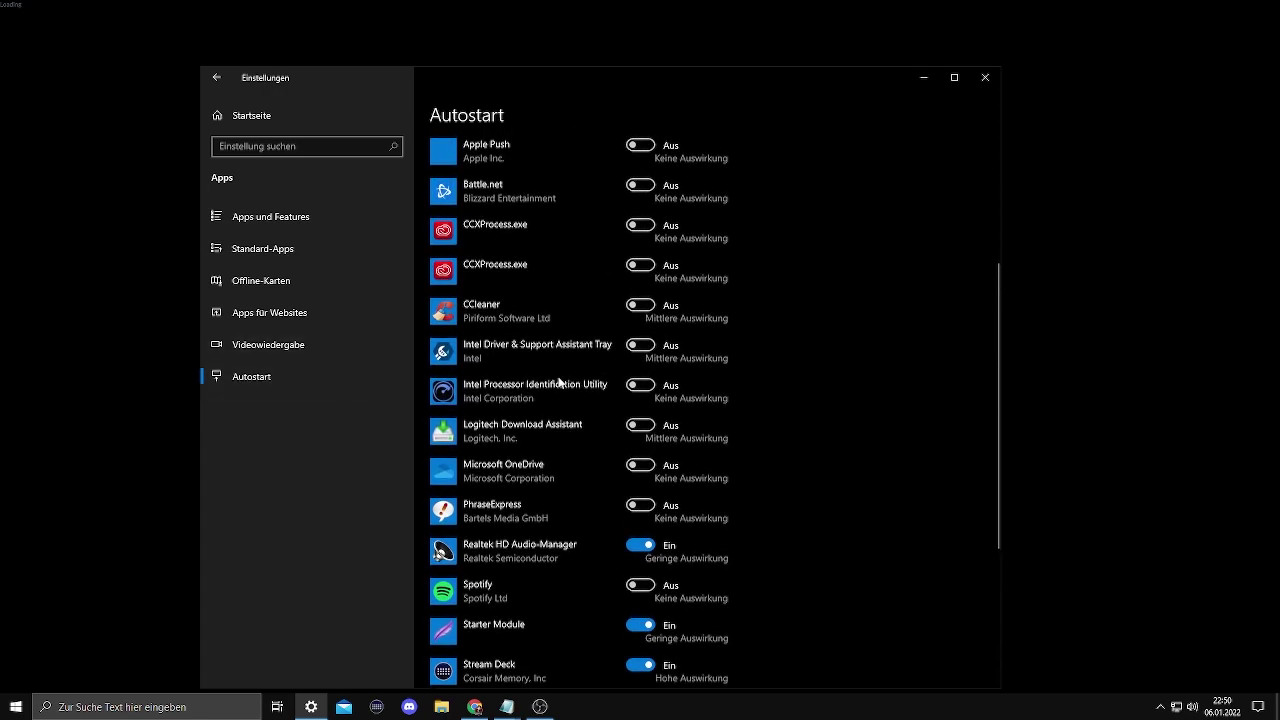
Review the Xbox Game Bar, Aufzeichnungen, Spielmodus and Xbox-Netzwerk pages of the Spielen settings.
click(257, 117)
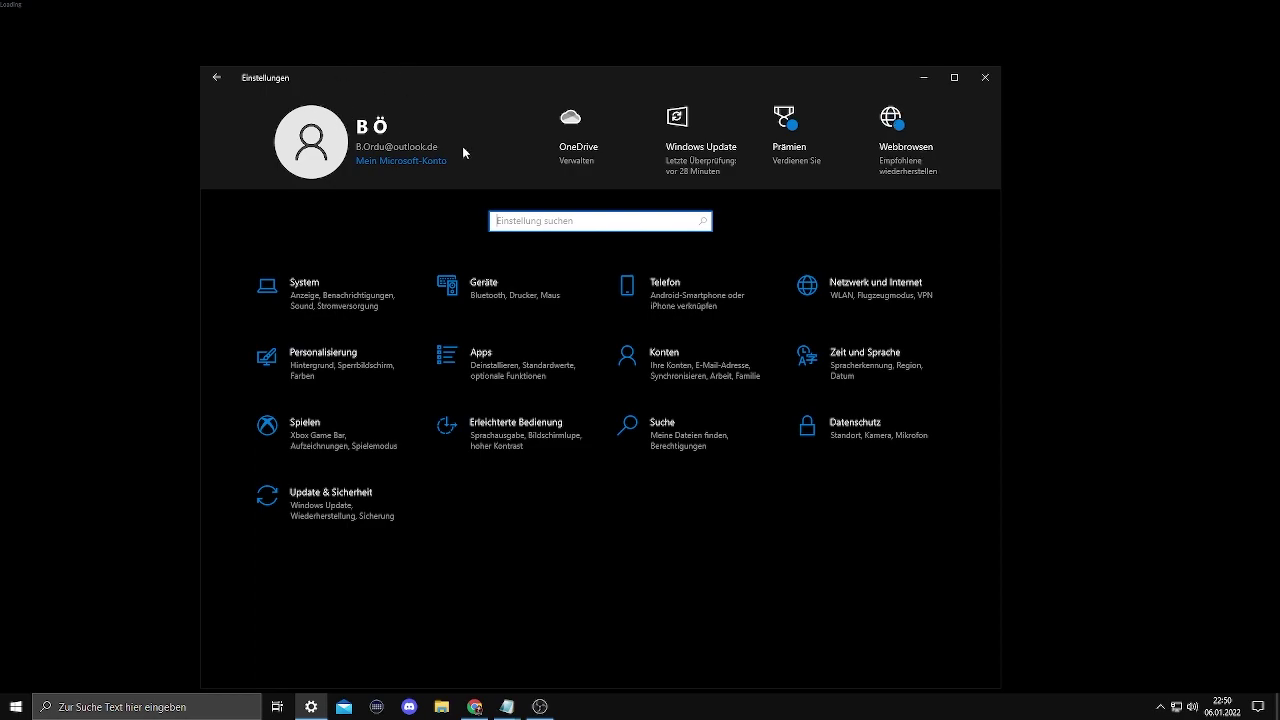
click(334, 430)
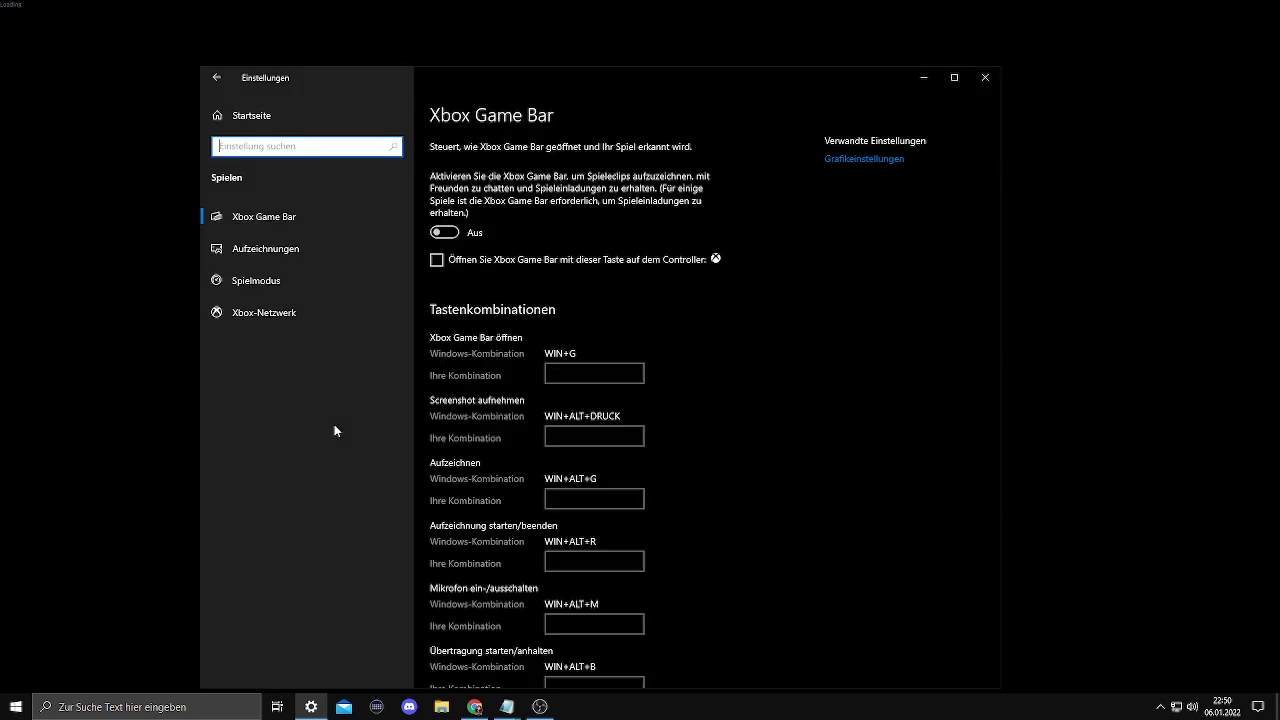
click(314, 217)
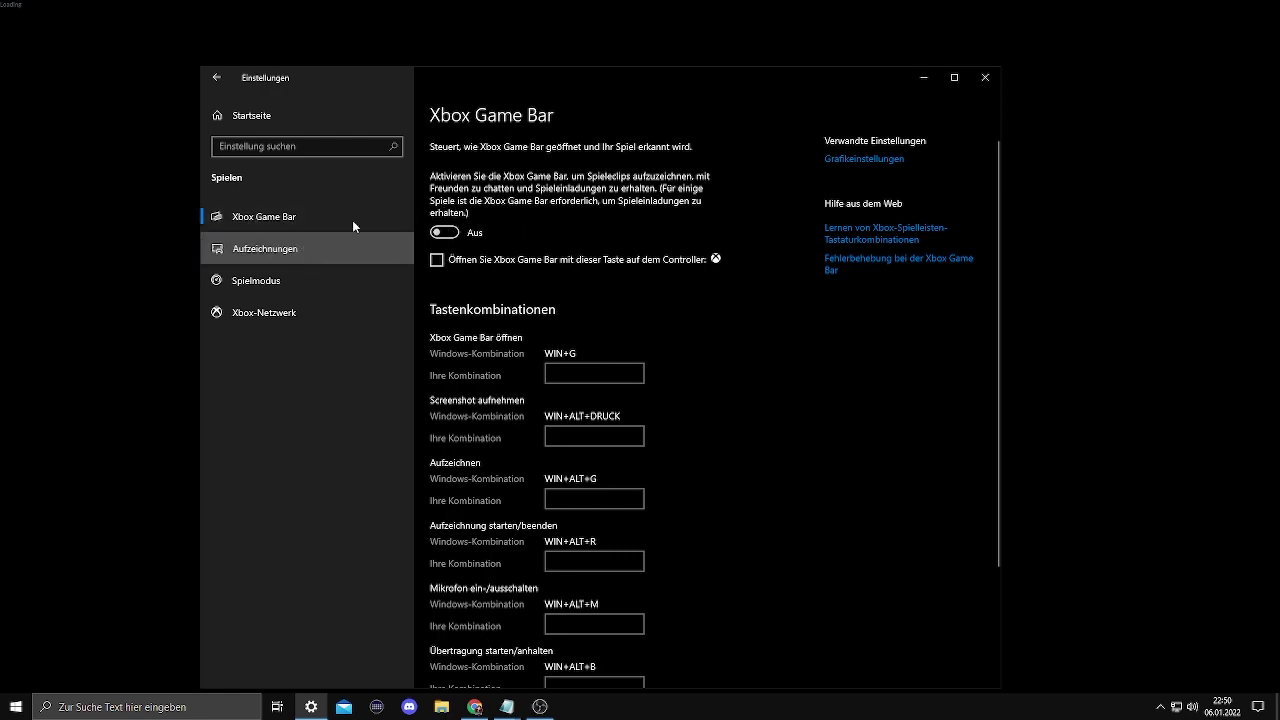
click(300, 249)
scroll(467, 500, down, 3)
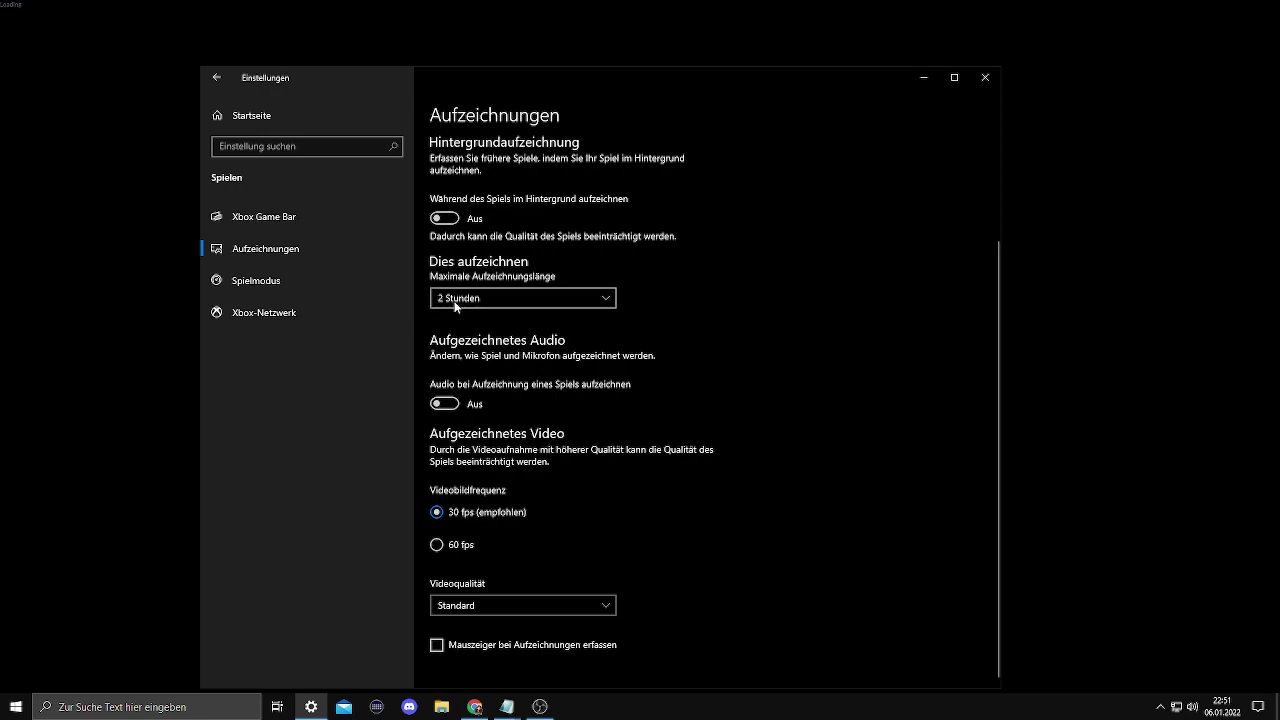
click(343, 292)
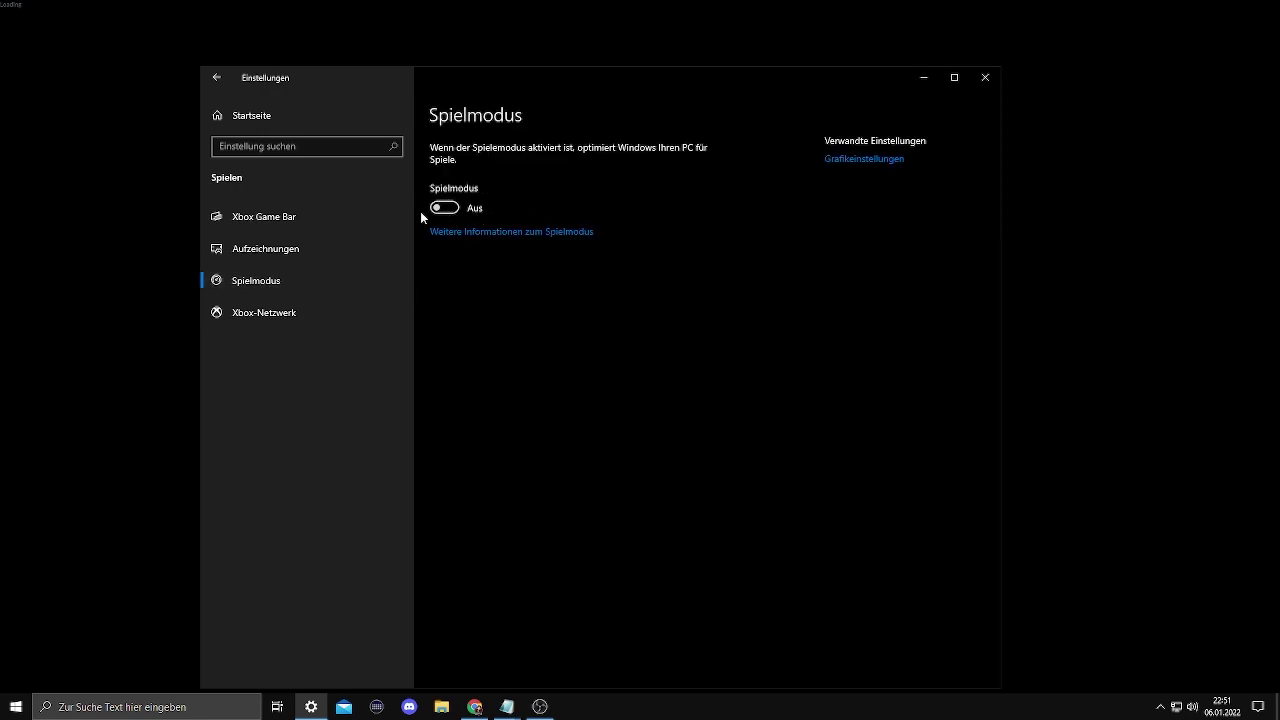
click(300, 311)
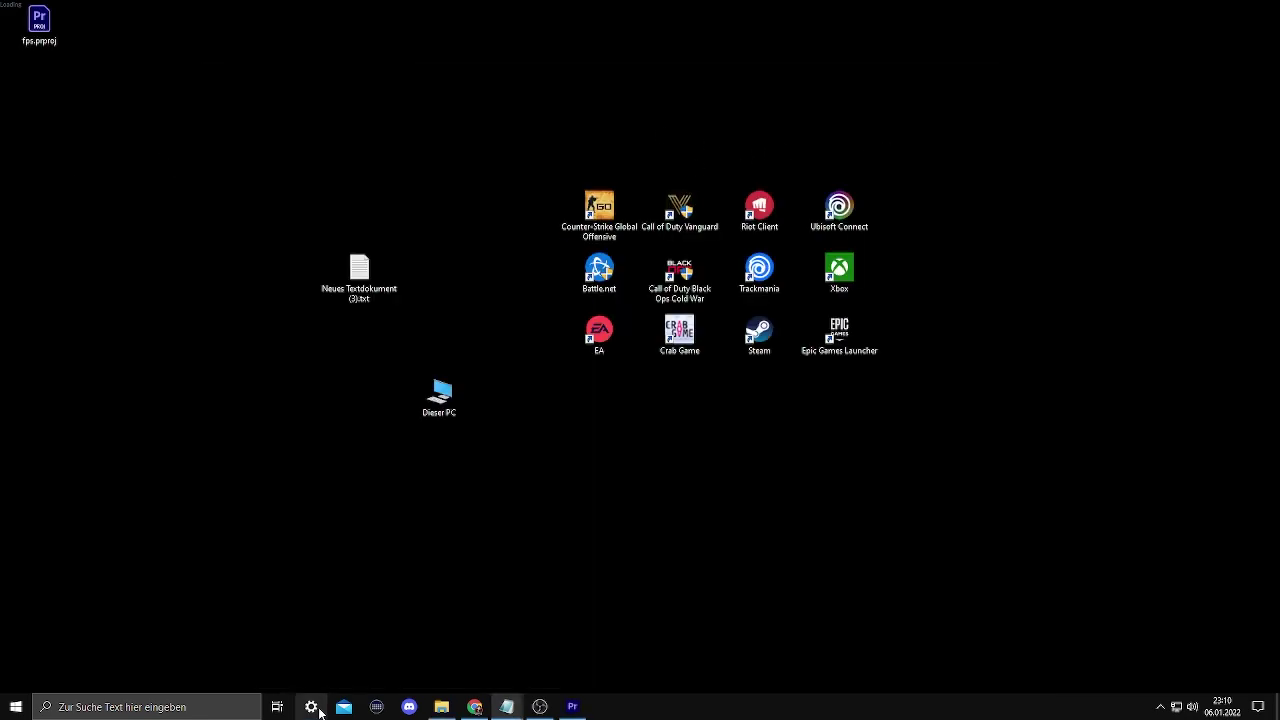
Run an immediate cleanup from the Speicheroptimierung configuration in the system's Speicher settings.
click(319, 708)
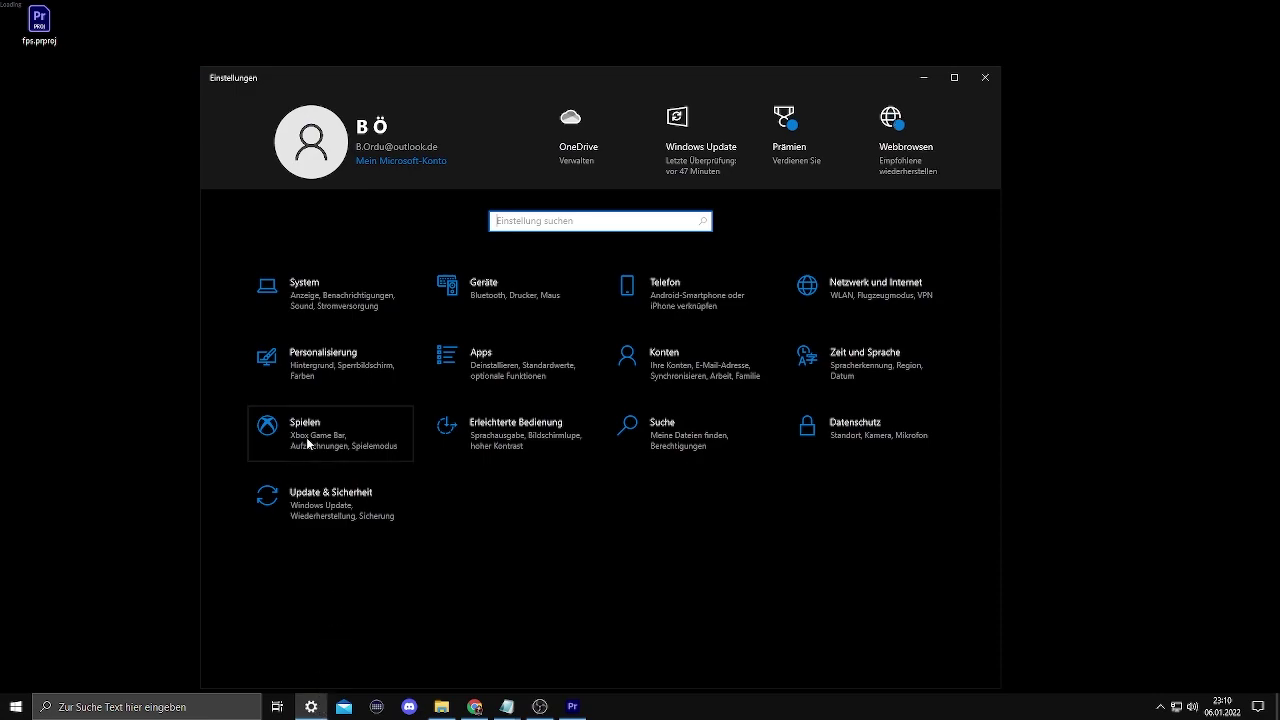
click(342, 288)
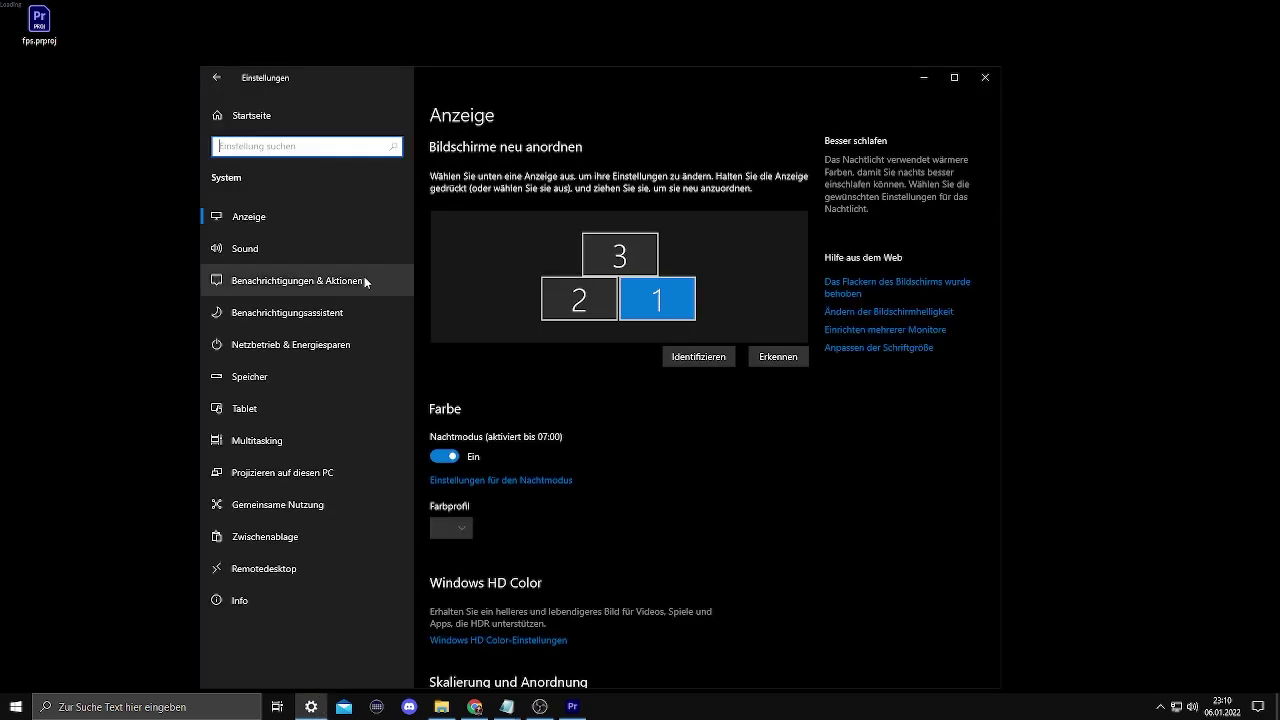
click(293, 377)
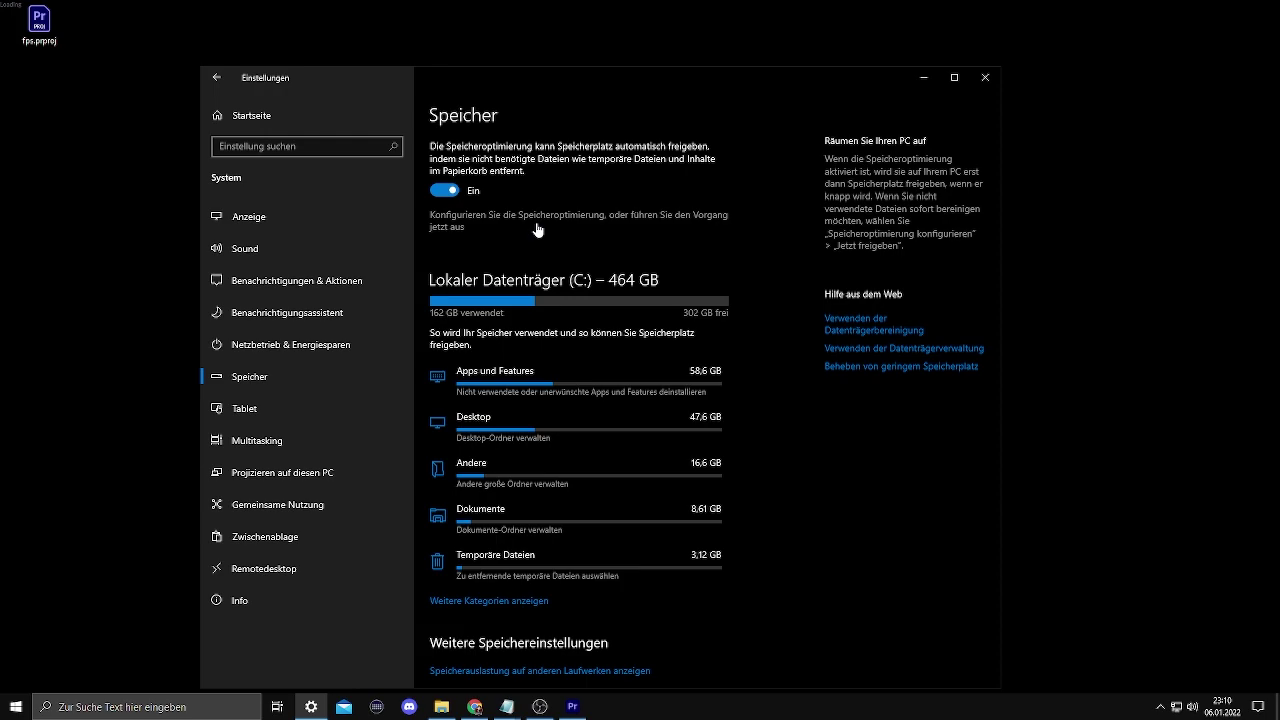
click(537, 222)
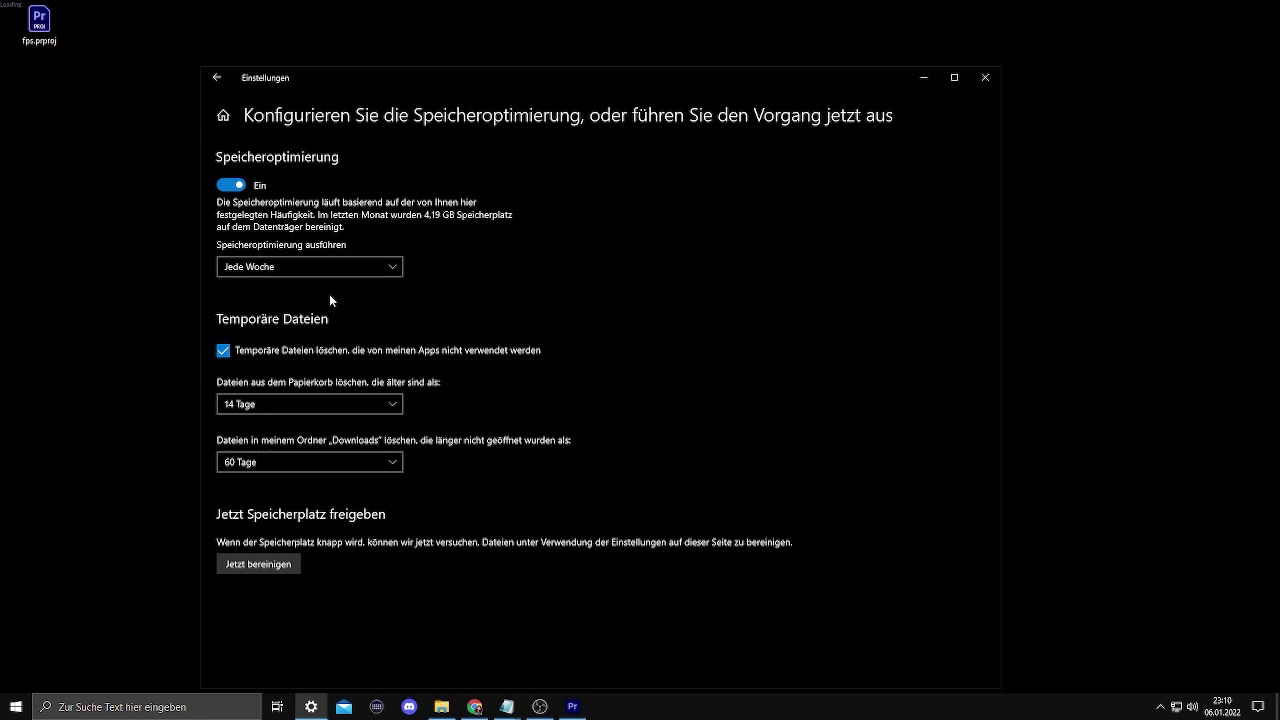
click(266, 562)
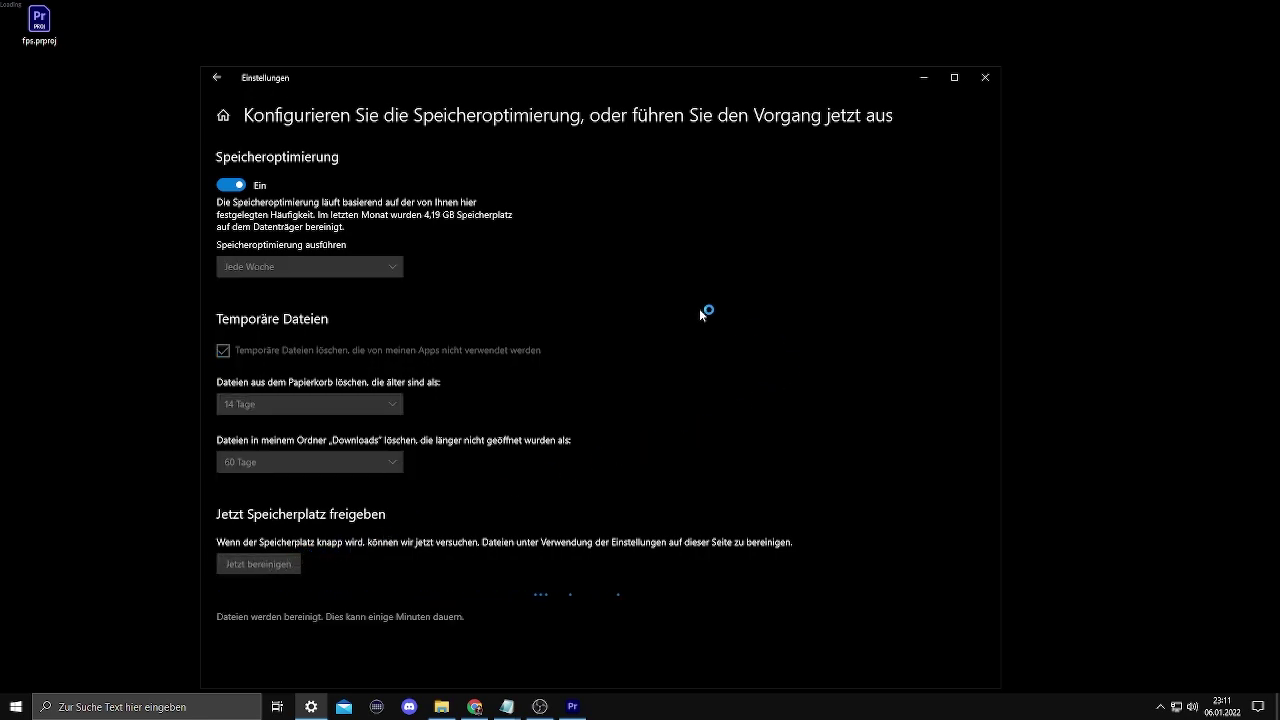
Remove the preselected temporary files listed under Temporäre Dateien in the Speicher settings, and close the settings.
click(217, 78)
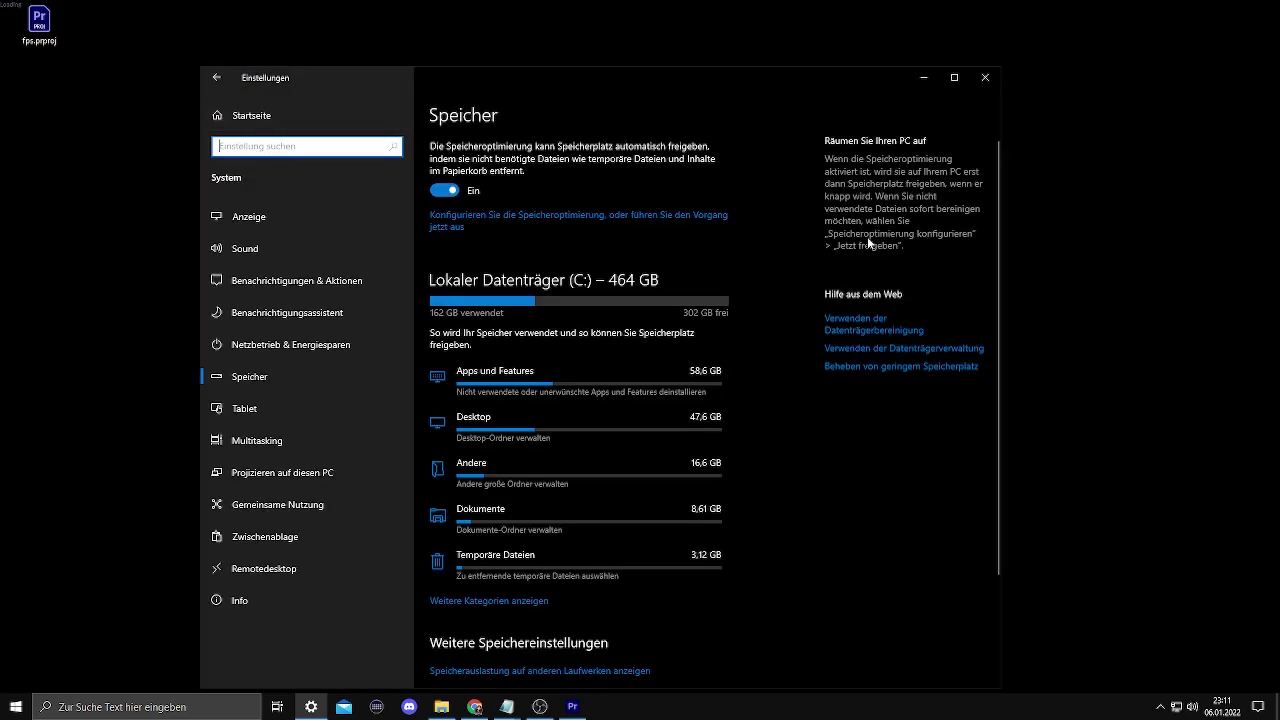
scroll(606, 465, down, 1)
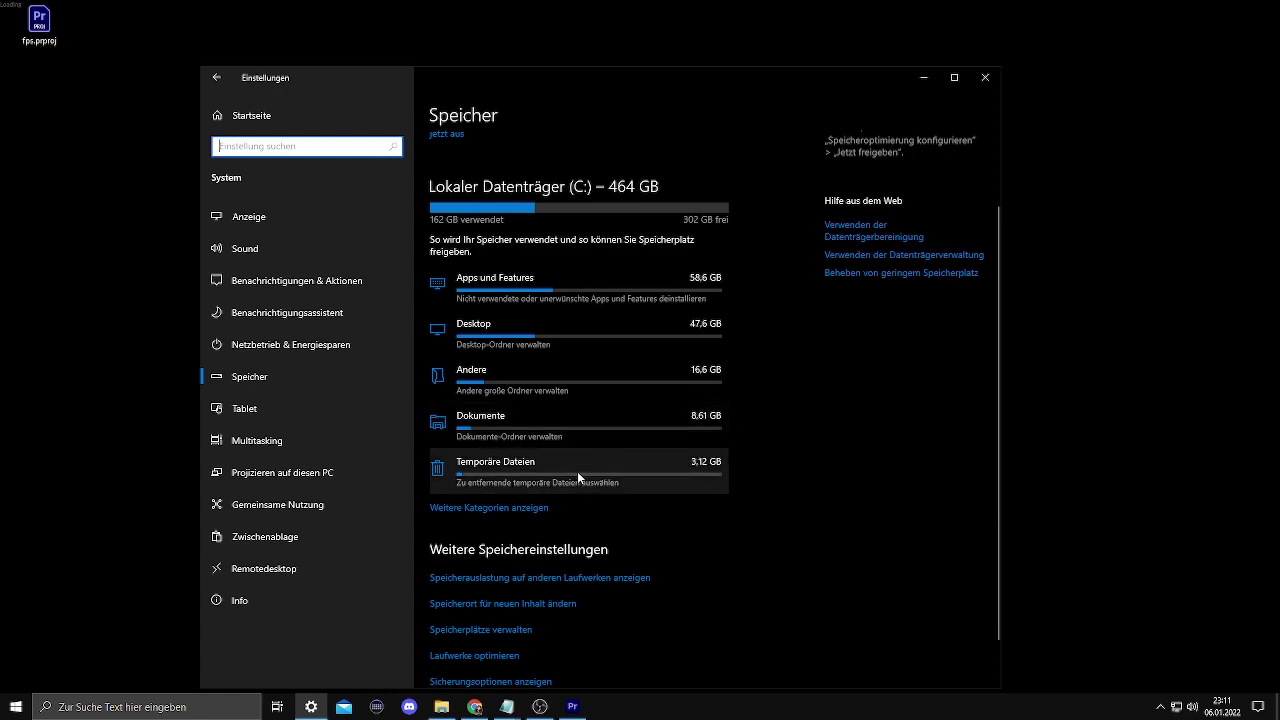
click(610, 475)
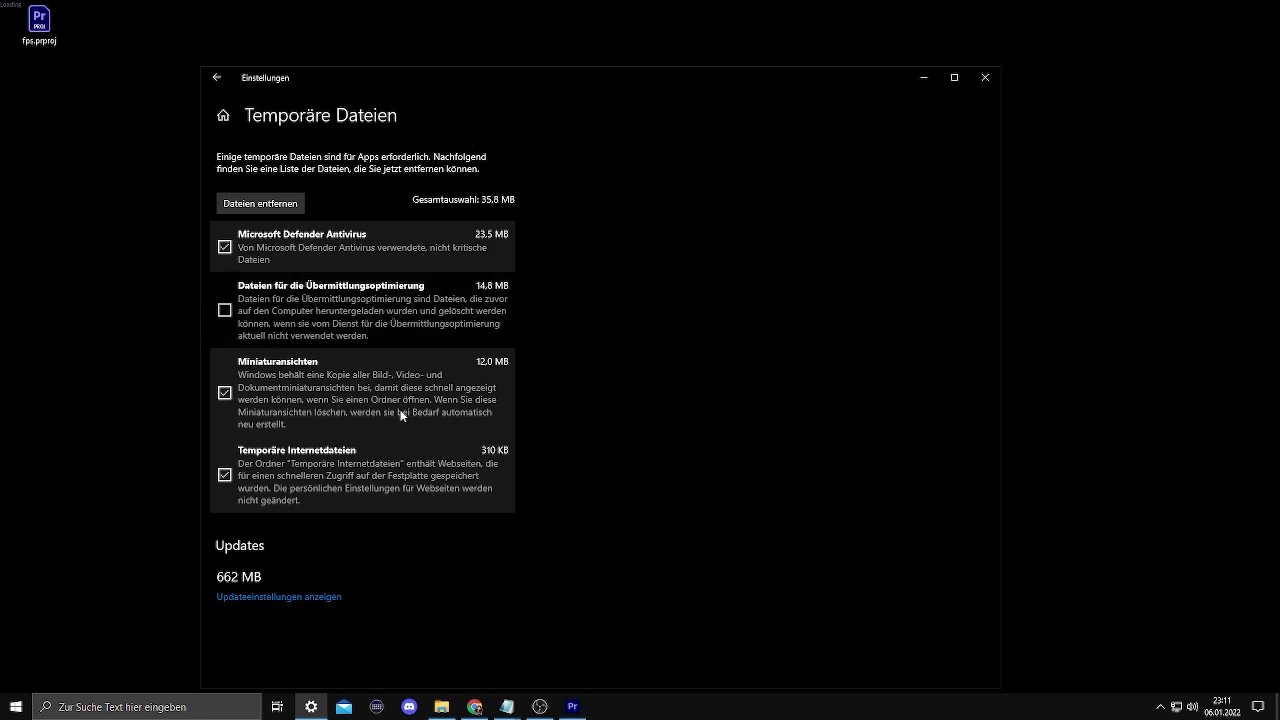
click(281, 206)
click(985, 80)
Search Windows for "system", open Systemkonfiguration and move its window clear of the desktop's centre.
click(177, 708)
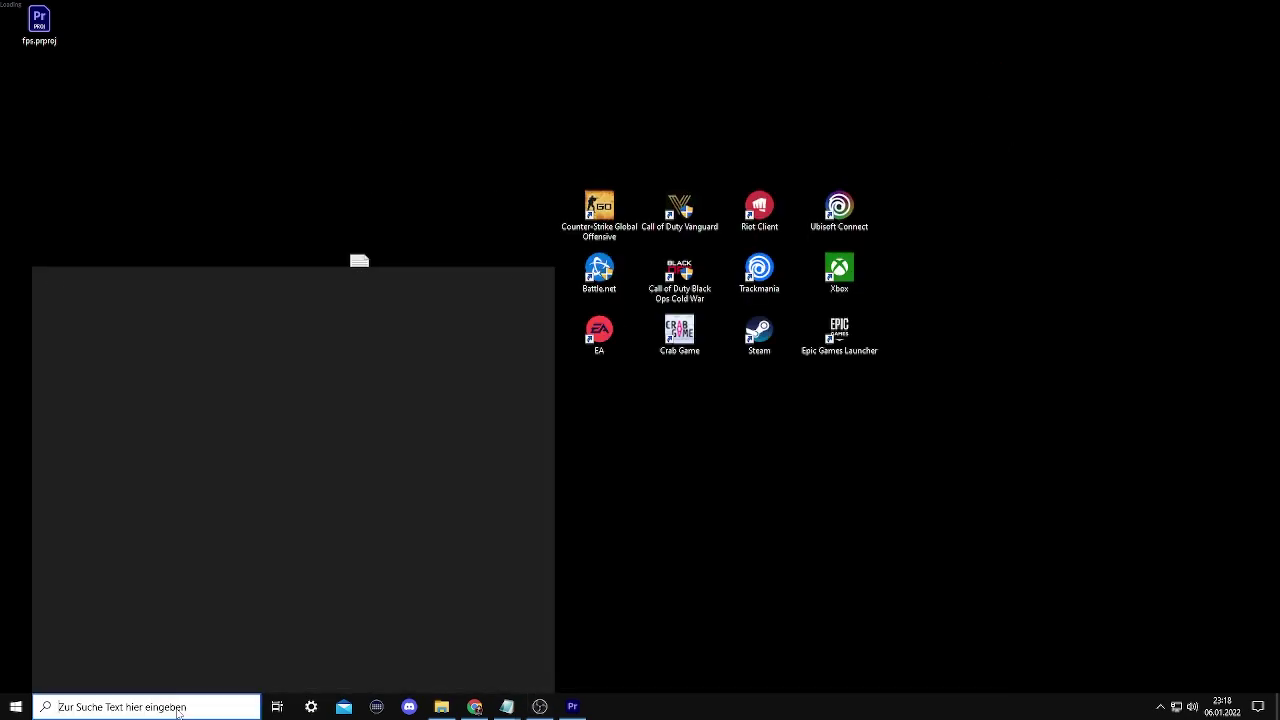
text(sys)
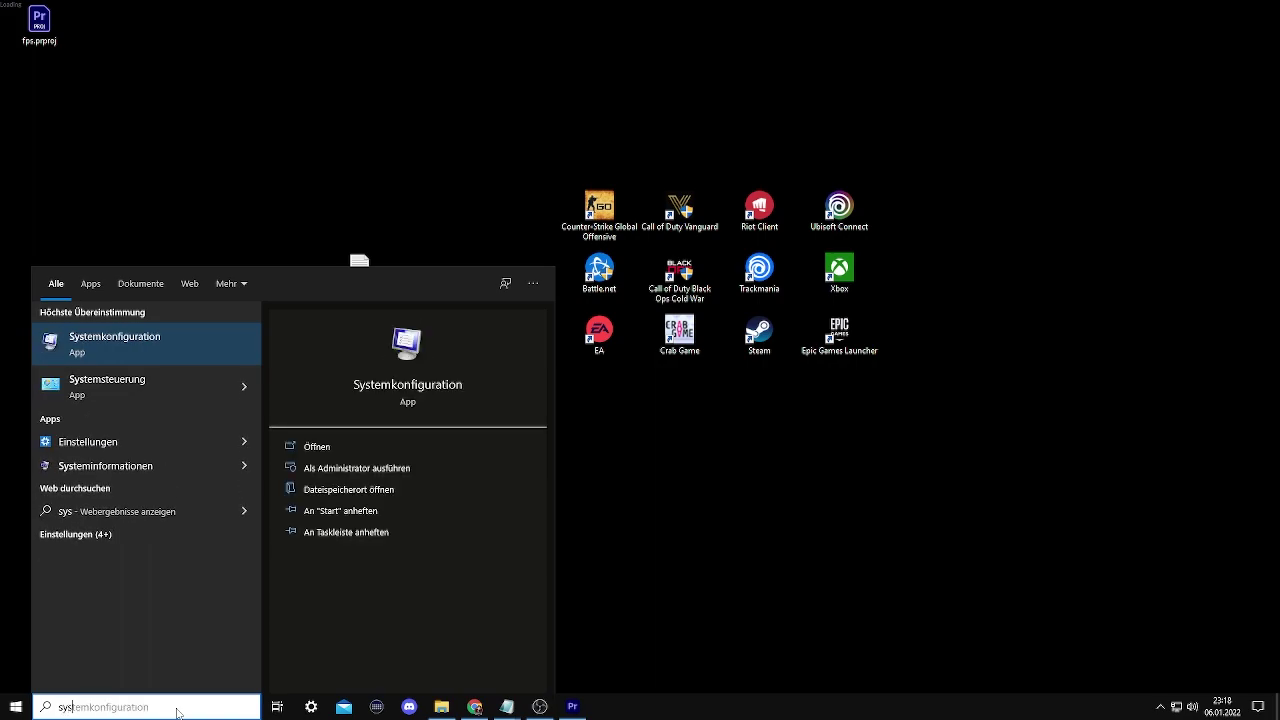
text(tem)
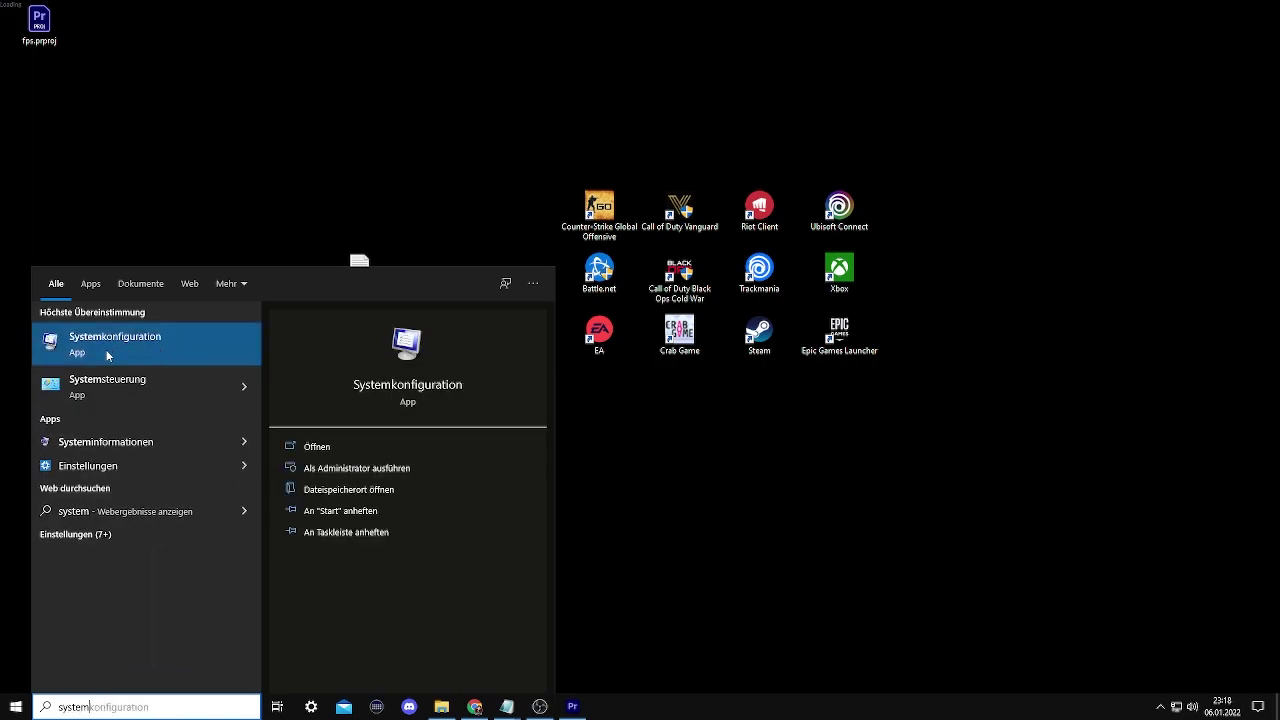
click(137, 342)
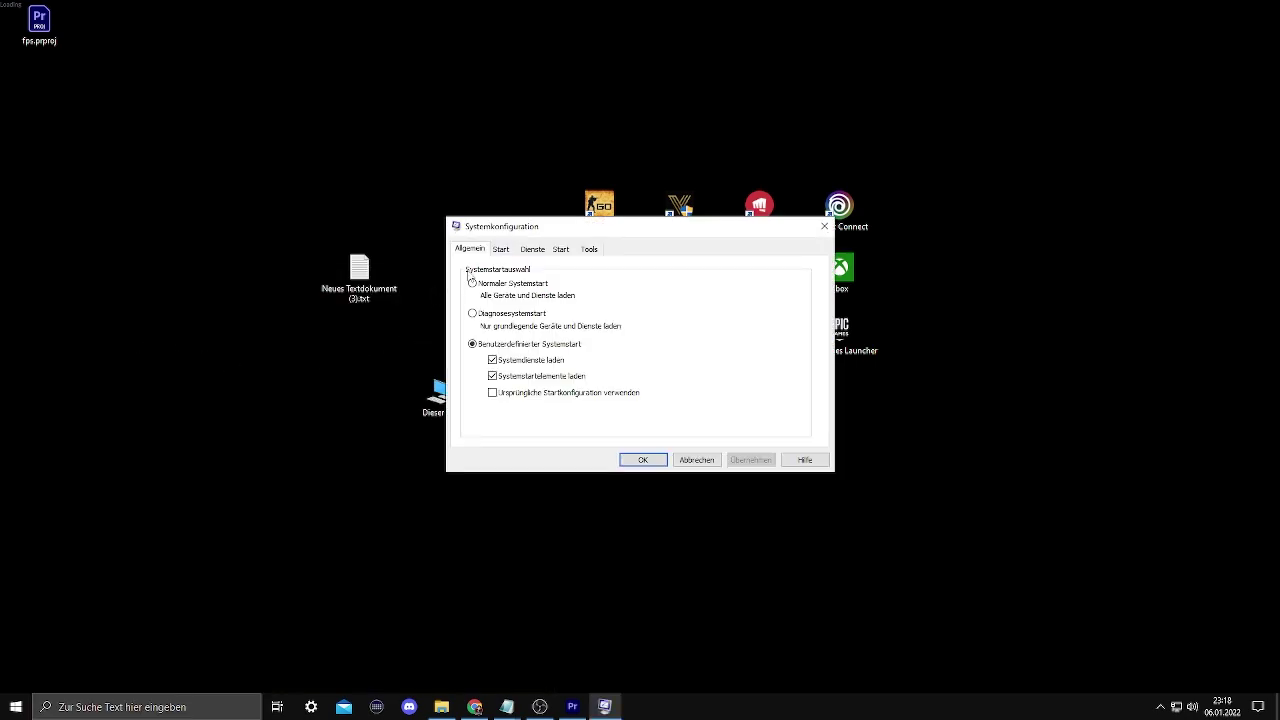
drag(532, 227, 688, 195)
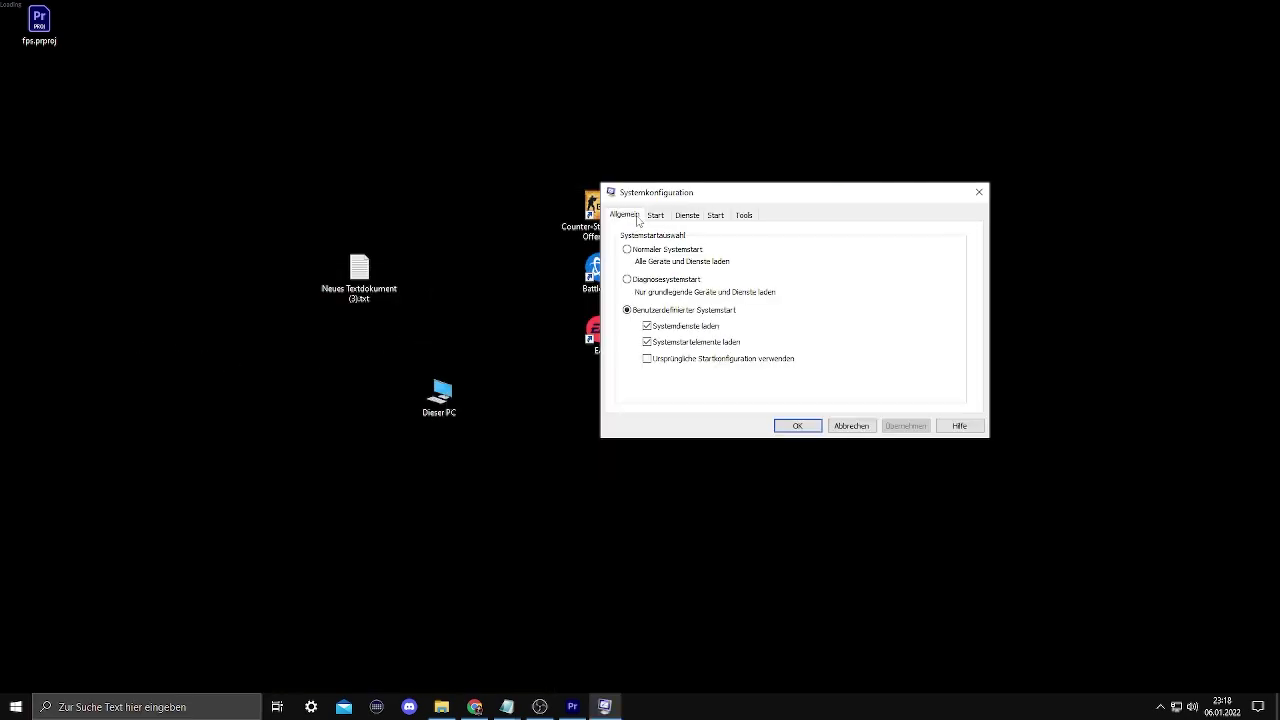
Set the Prozessoranzahl to 16 in the advanced boot options of the Windows 10 entry.
click(656, 216)
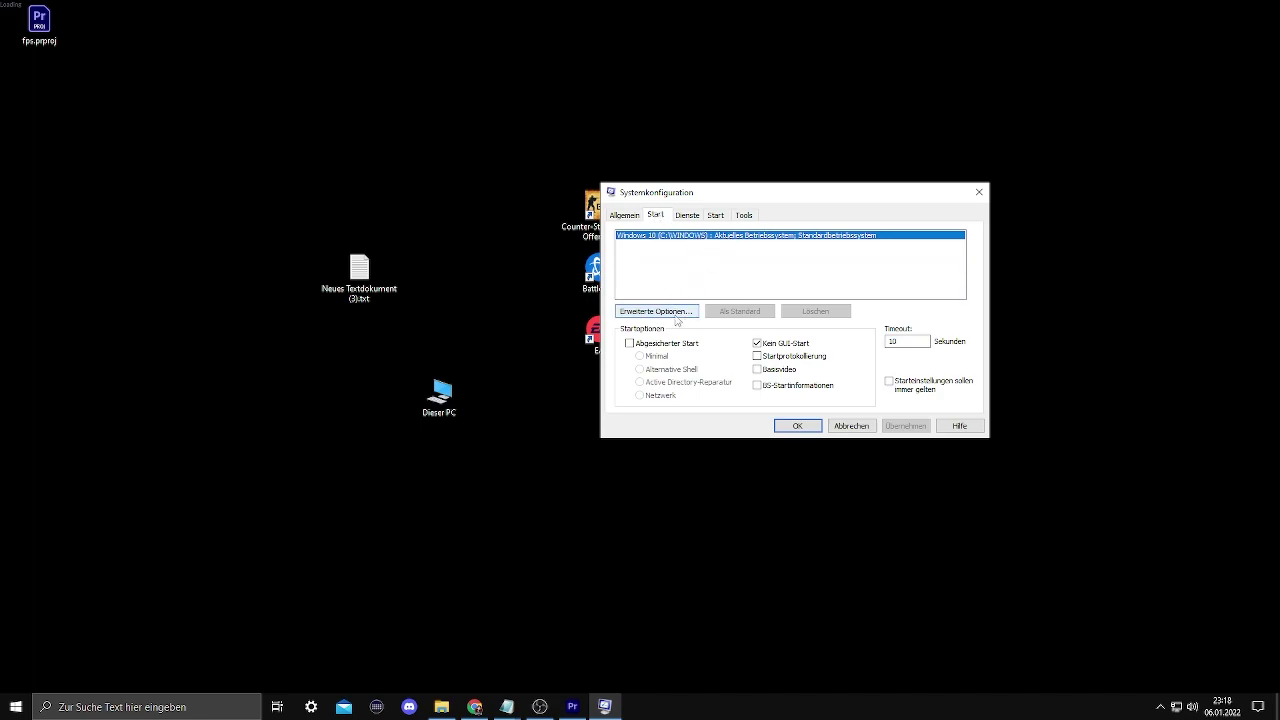
click(673, 316)
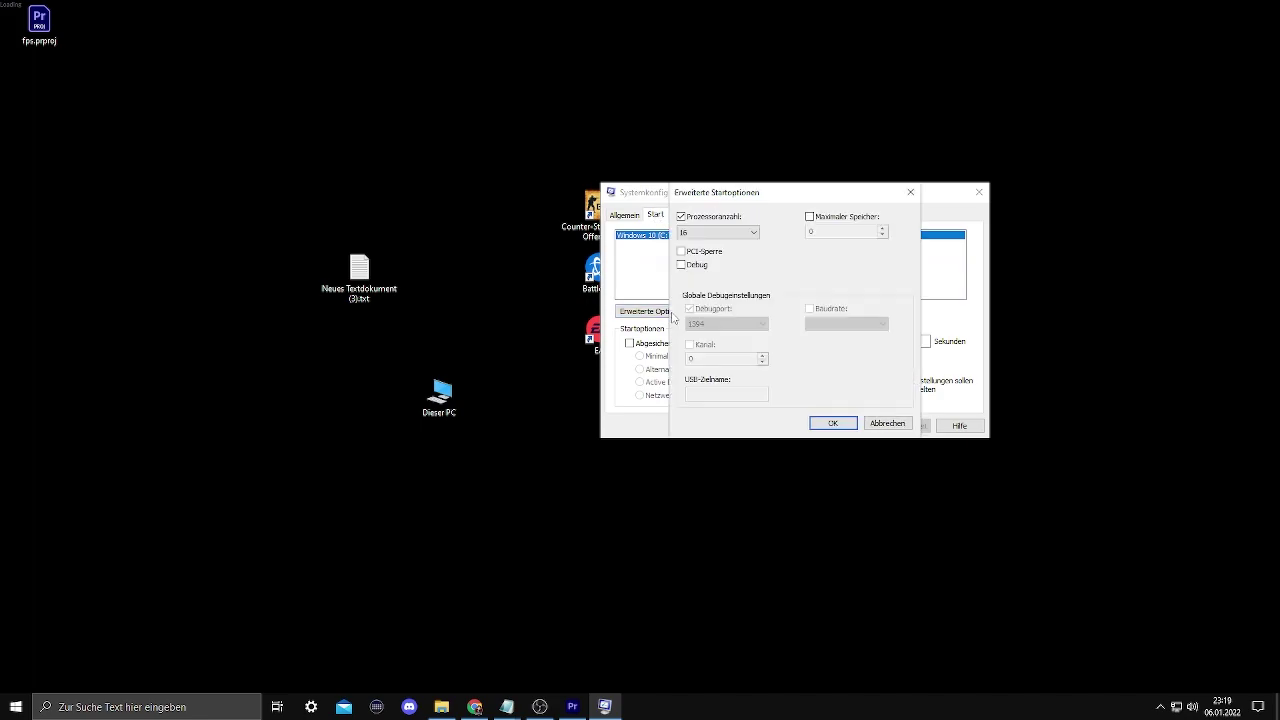
click(736, 236)
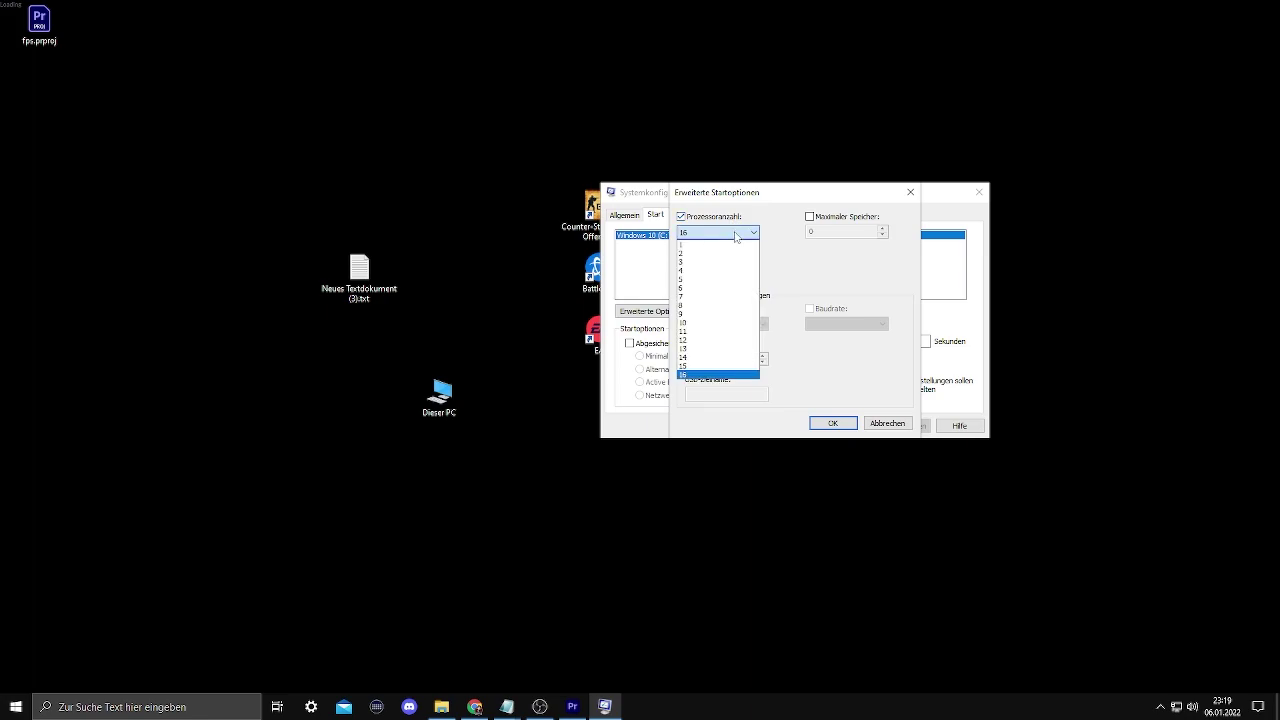
click(704, 378)
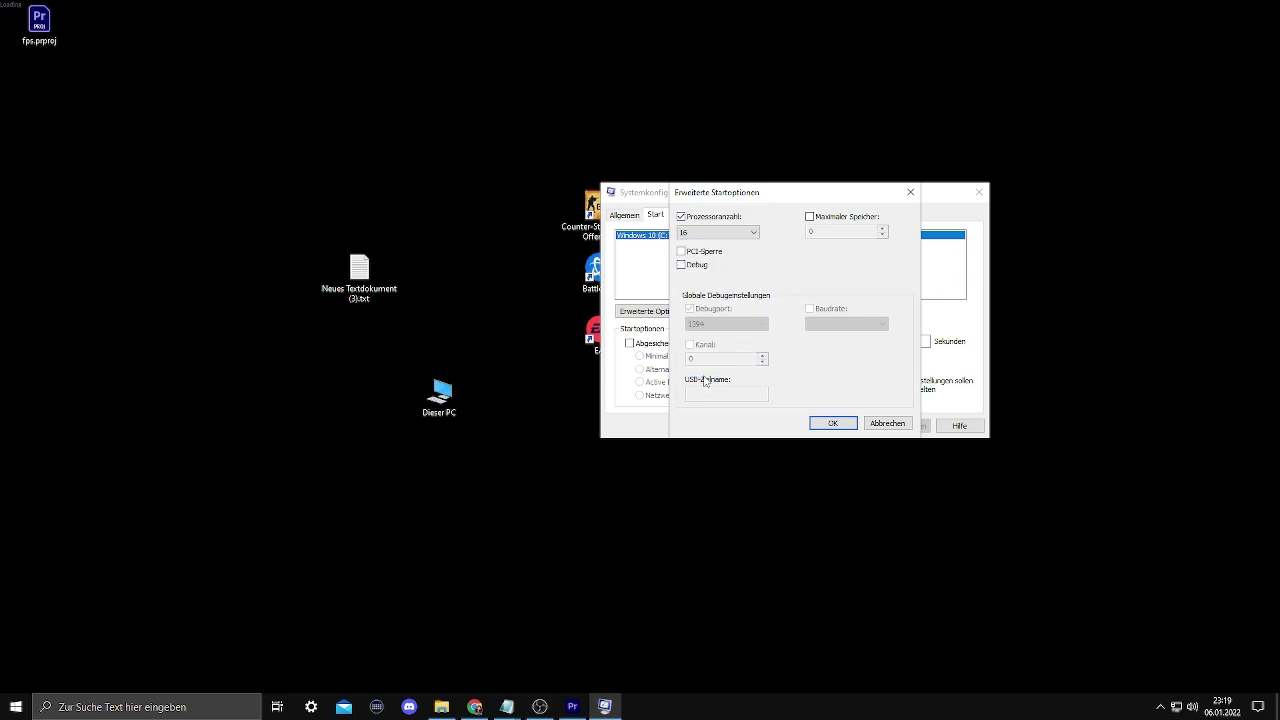
click(833, 424)
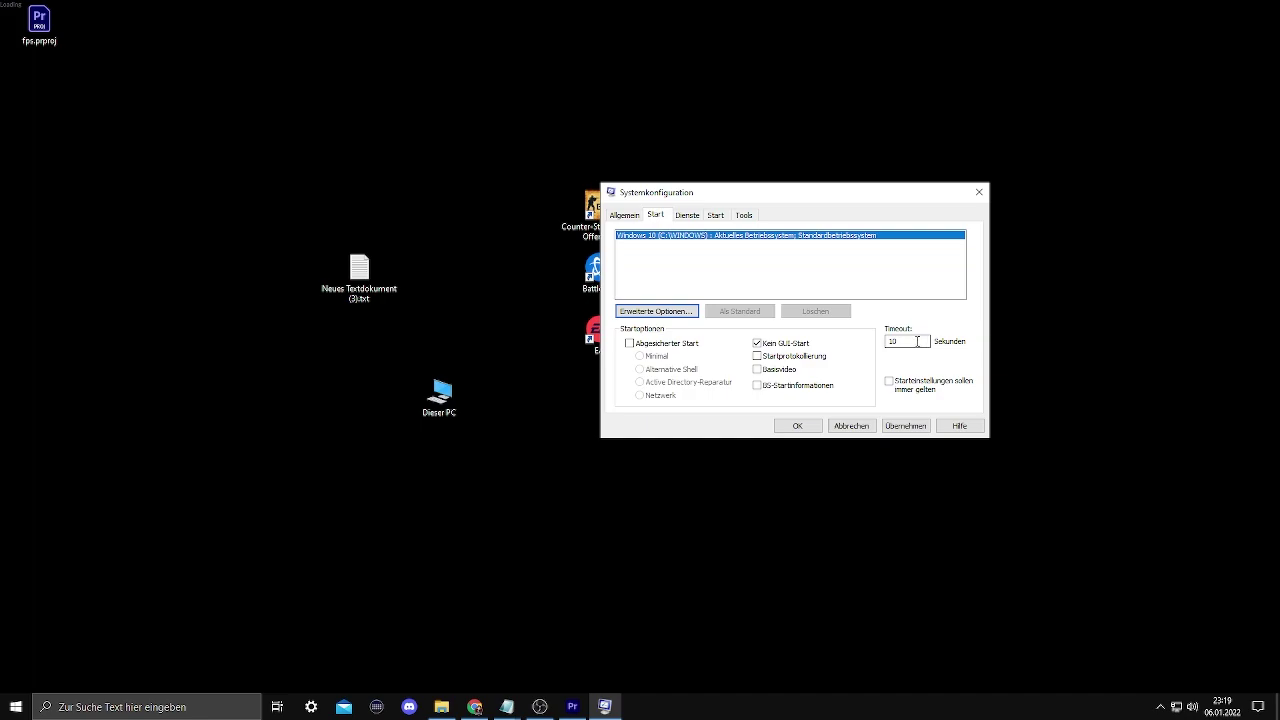
Apply the boot configuration, close Systemkonfiguration and dismiss the restart dialog without restarting.
click(908, 428)
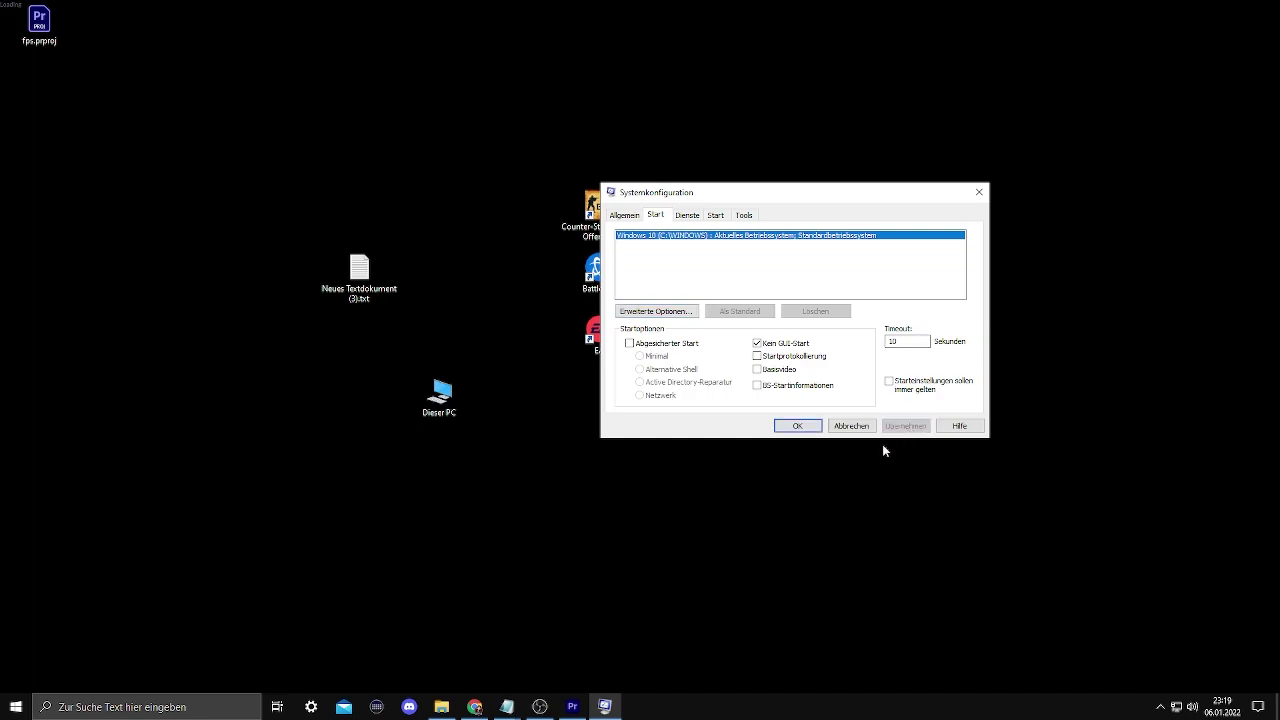
click(808, 429)
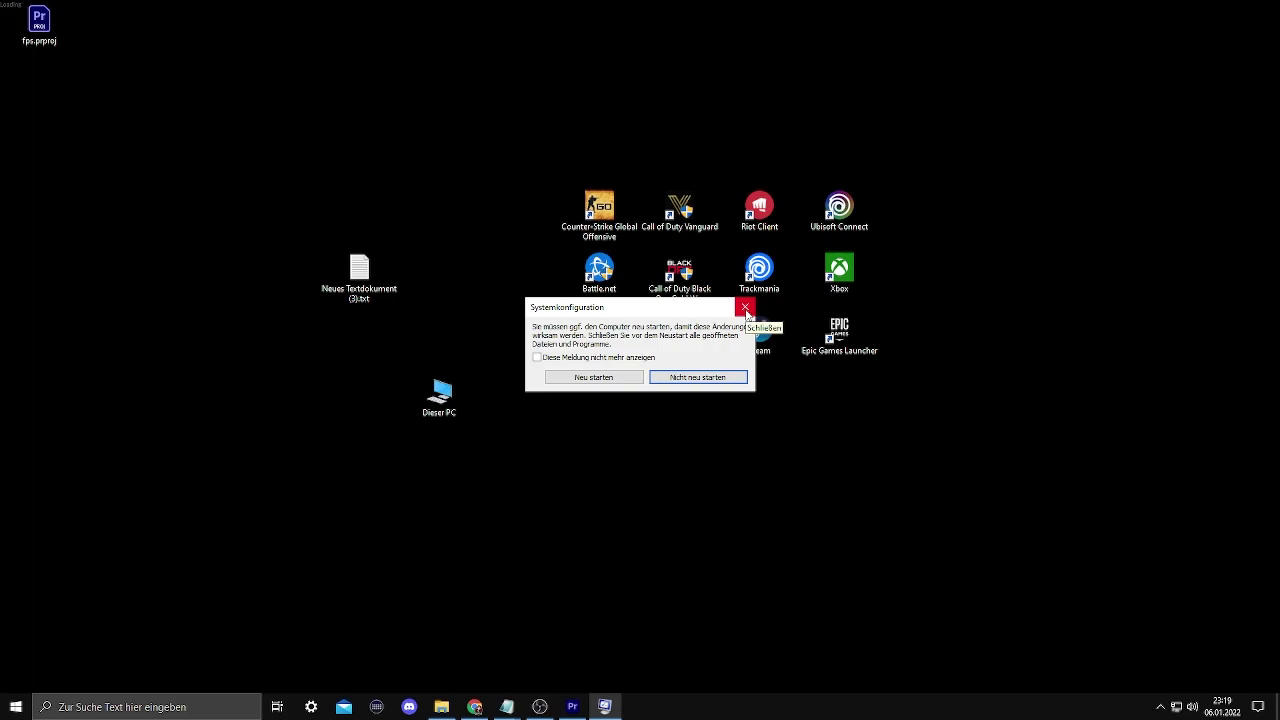
click(746, 311)
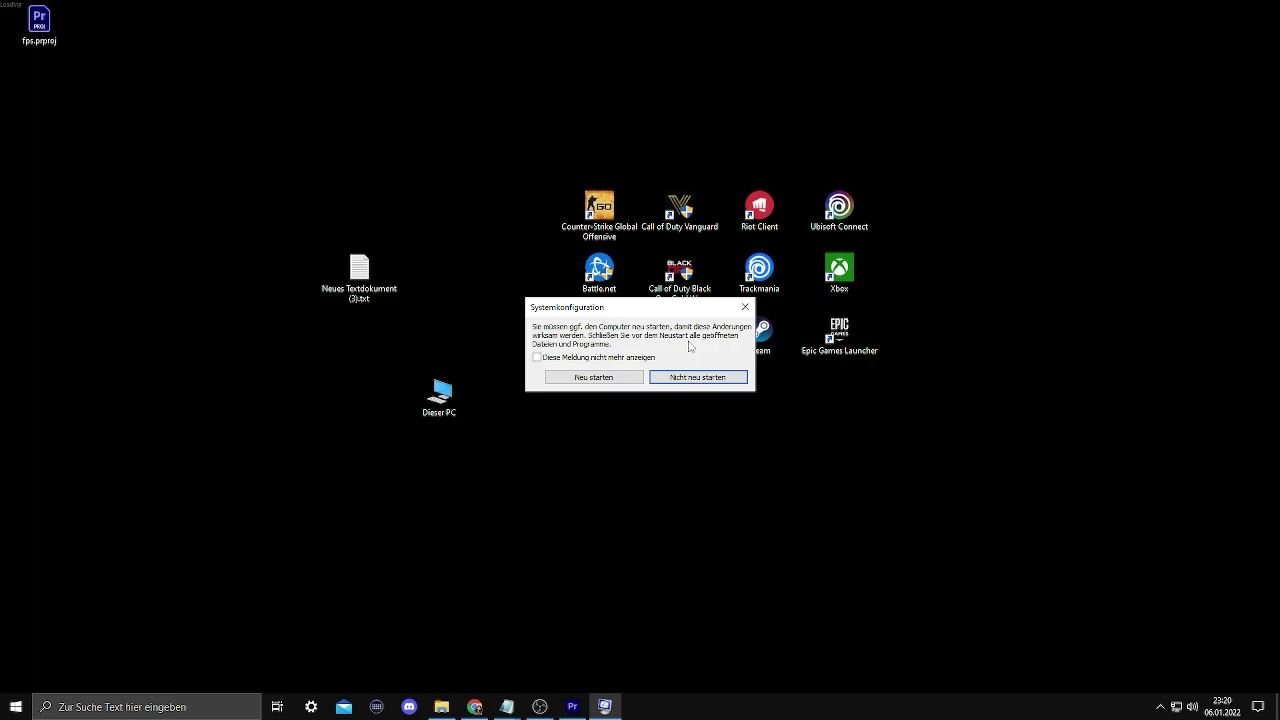
click(745, 307)
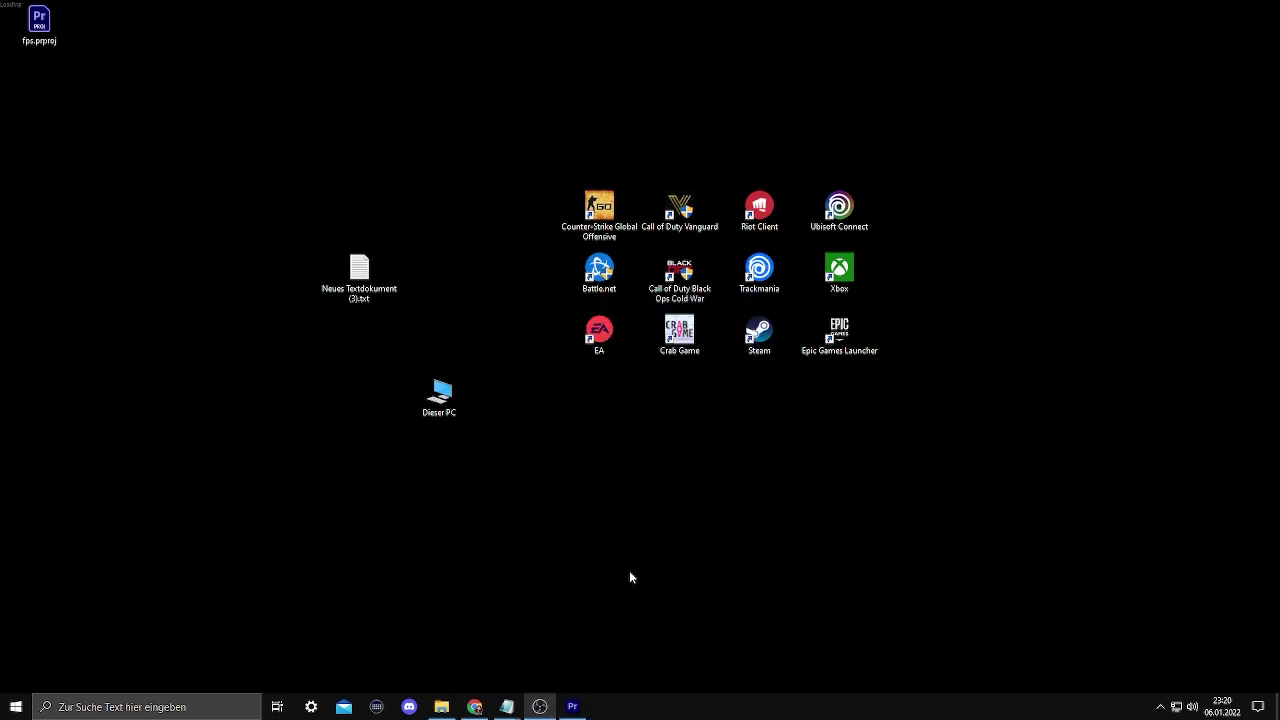